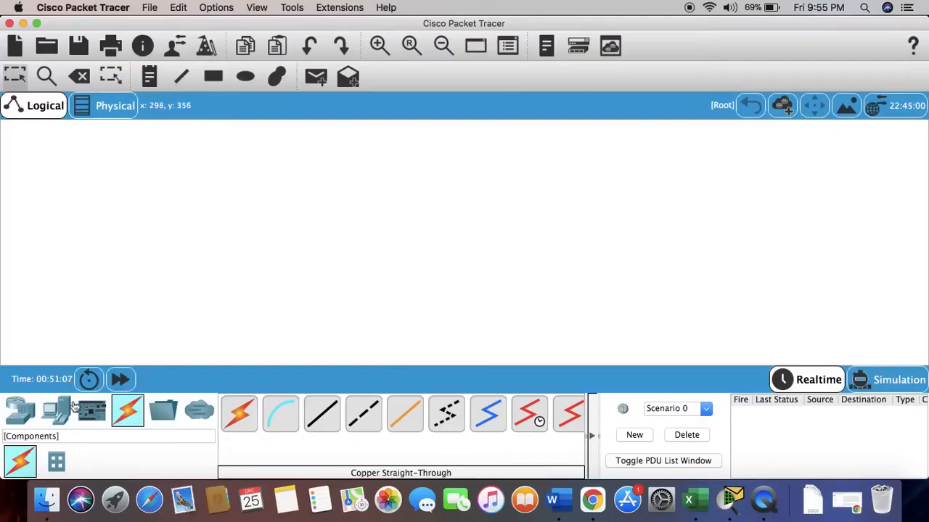
Place four PCs in a row across the lower workspace, grouped as two separate pairs.
left_click(245, 411)
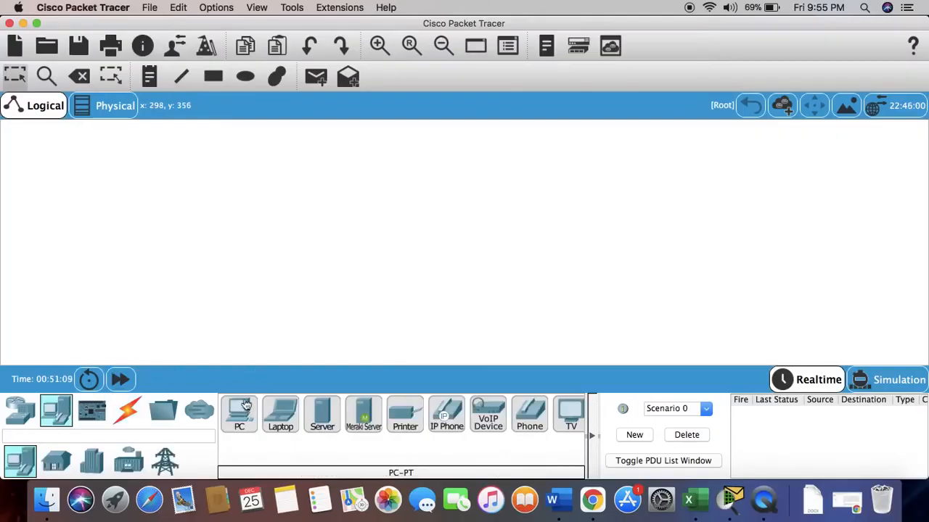
left_click(238, 312)
left_click(247, 416)
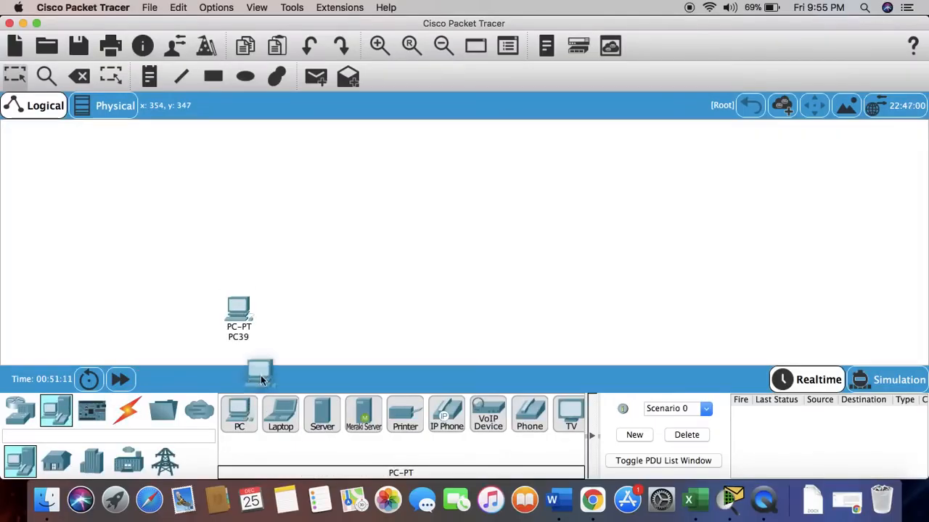
left_click(310, 314)
left_click(239, 414)
left_click(468, 313)
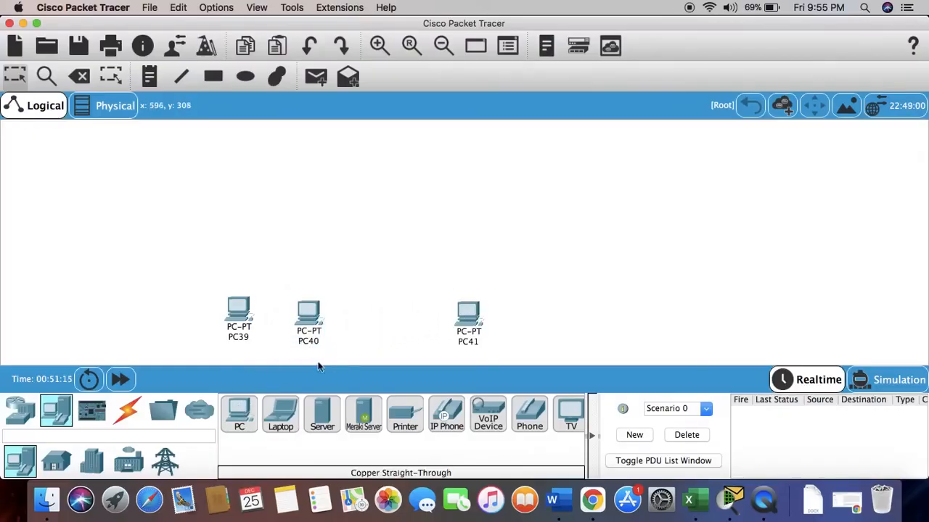
left_click(247, 420)
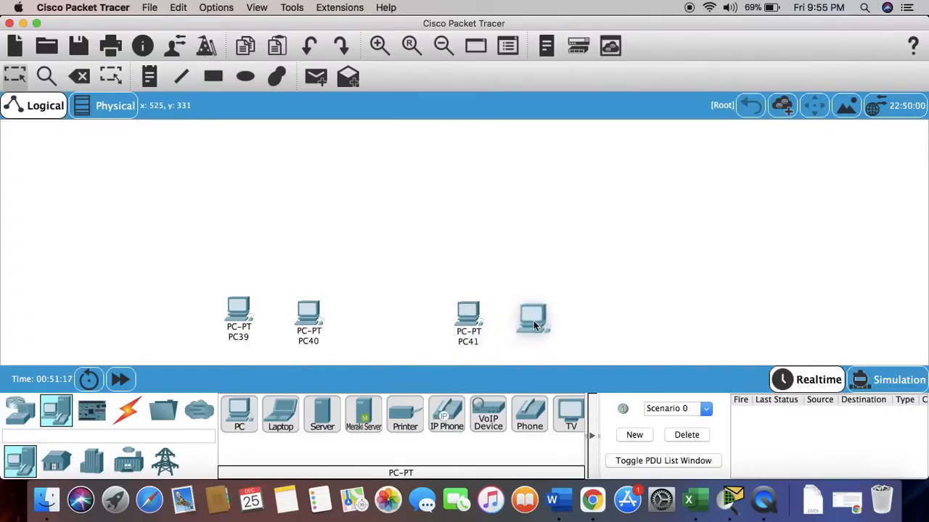
left_click(538, 317)
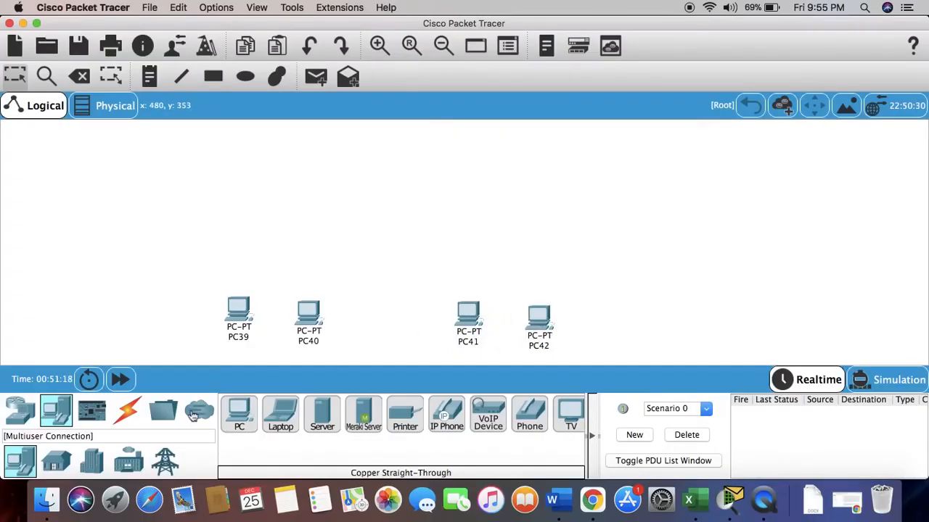
Add two 2960 switches to the workspace, one above each pair of PCs.
left_click(20, 410)
left_click(56, 463)
left_click(239, 415)
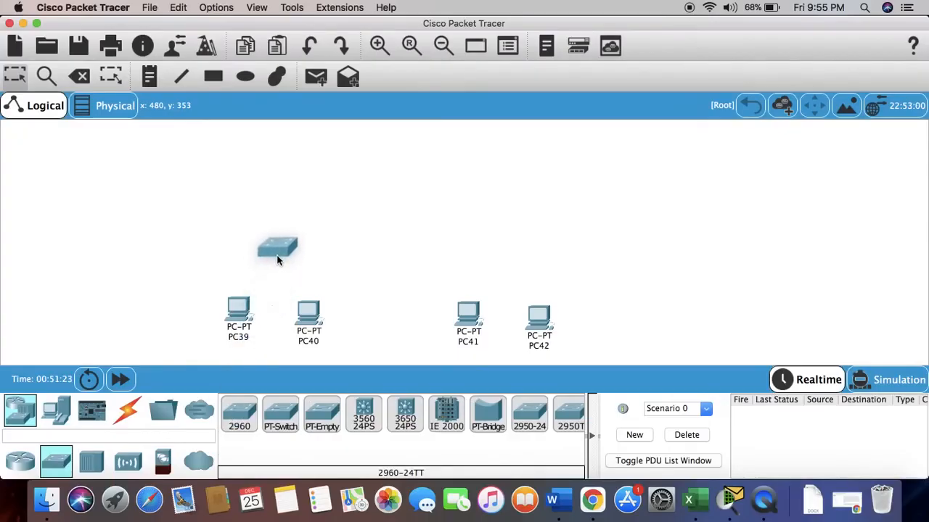
left_click(278, 254)
left_click(250, 414)
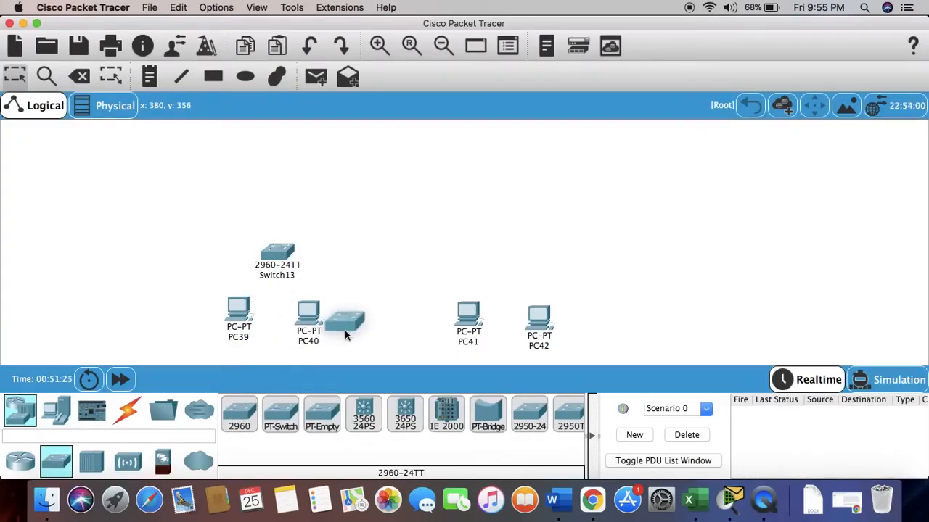
left_click(495, 262)
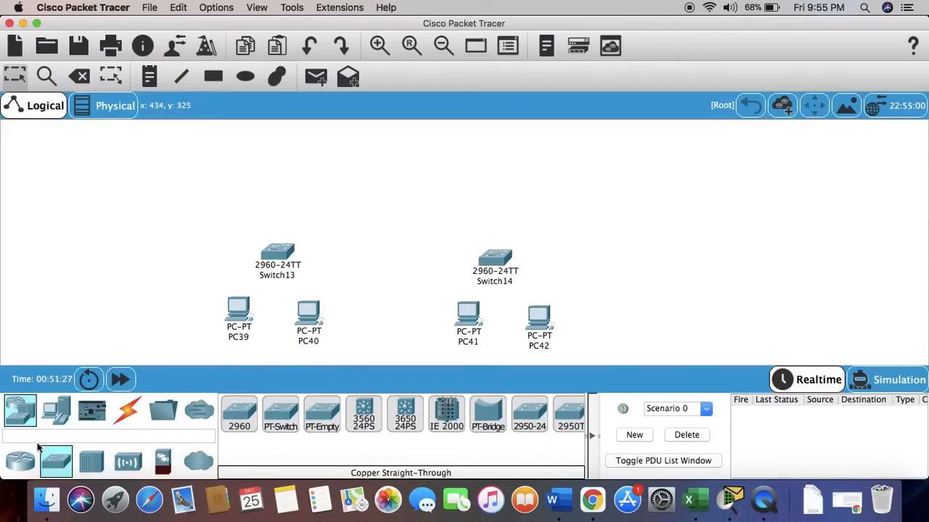
Place a 1941 router above and midway between the two switches.
left_click(20, 463)
left_click(322, 411)
left_click(381, 203)
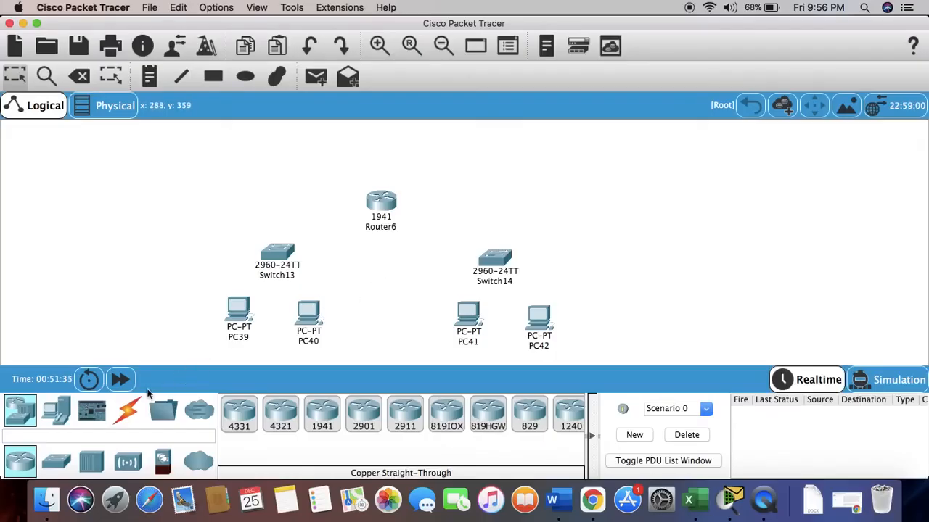
Connect PC39's FastEthernet0 to FastEthernet0/1 on Switch13 with a copper straight-through cable.
left_click(127, 412)
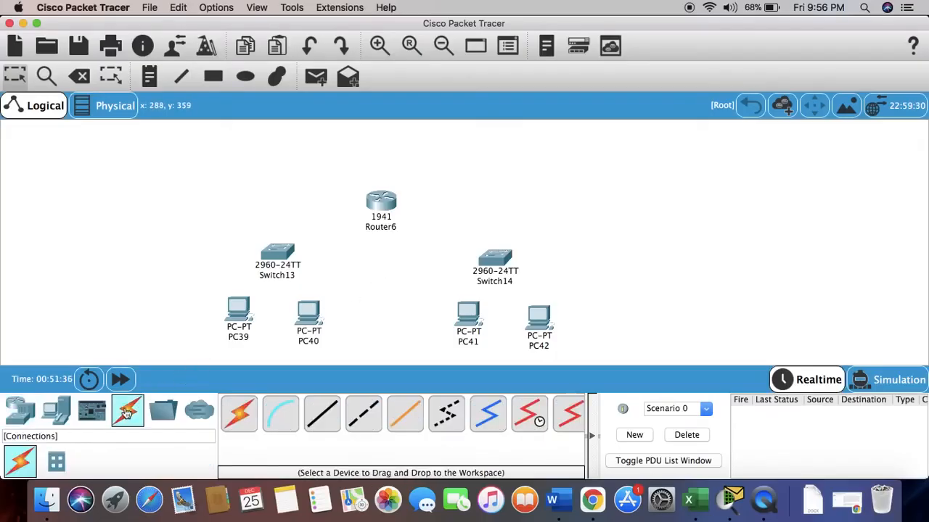
left_click(327, 423)
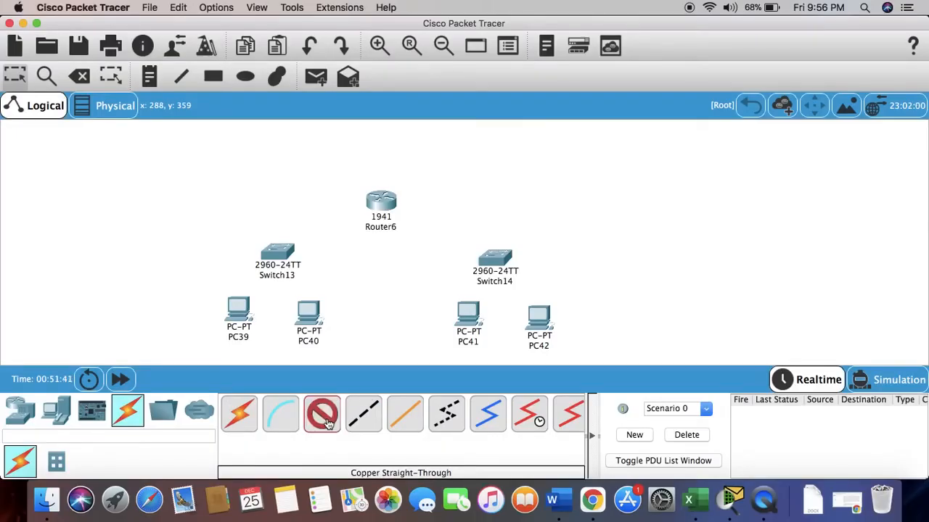
left_click(240, 313)
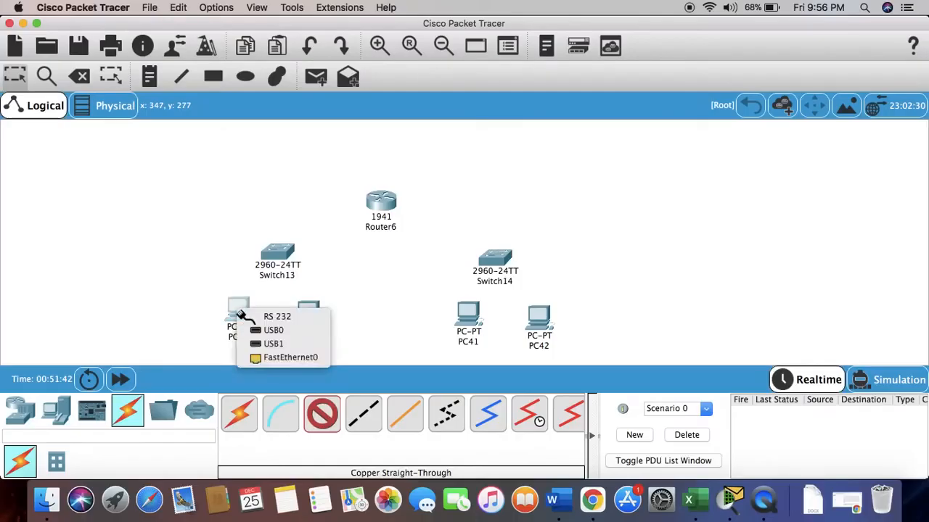
left_click(267, 357)
left_click(277, 253)
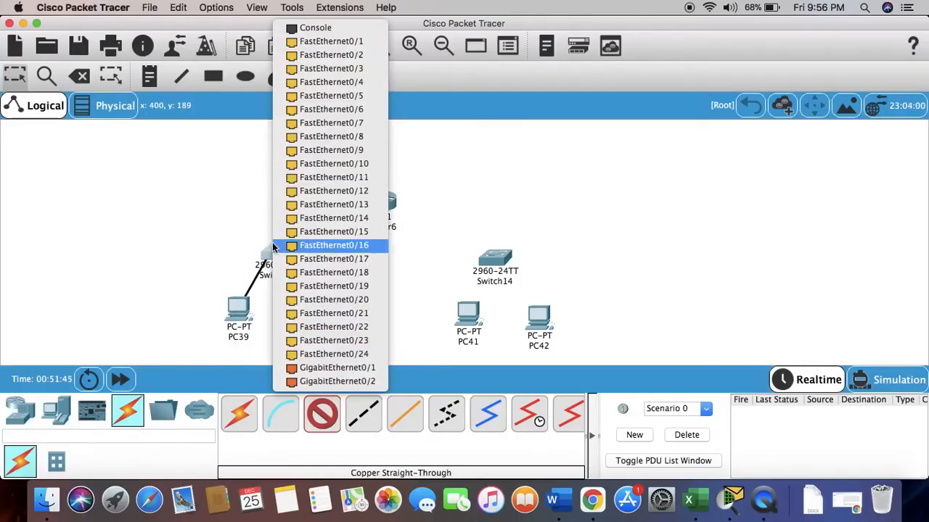
left_click(330, 41)
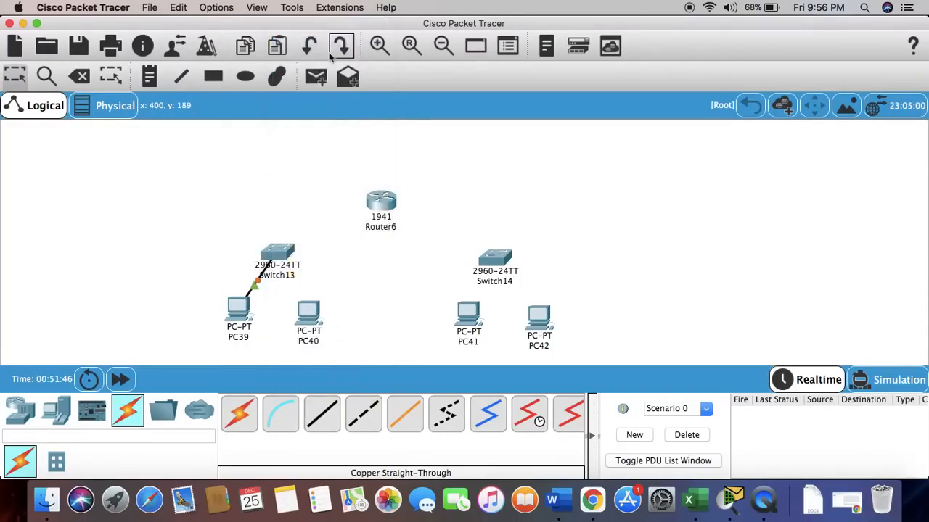
Connect PC40's FastEthernet0 to FastEthernet0/2 on Switch13 with a copper straight-through cable.
left_click(322, 413)
left_click(318, 311)
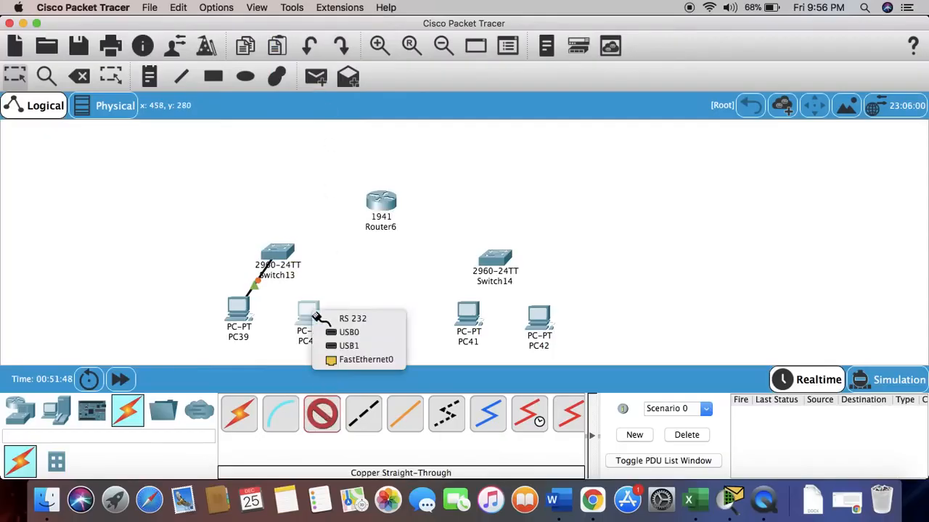
left_click(328, 359)
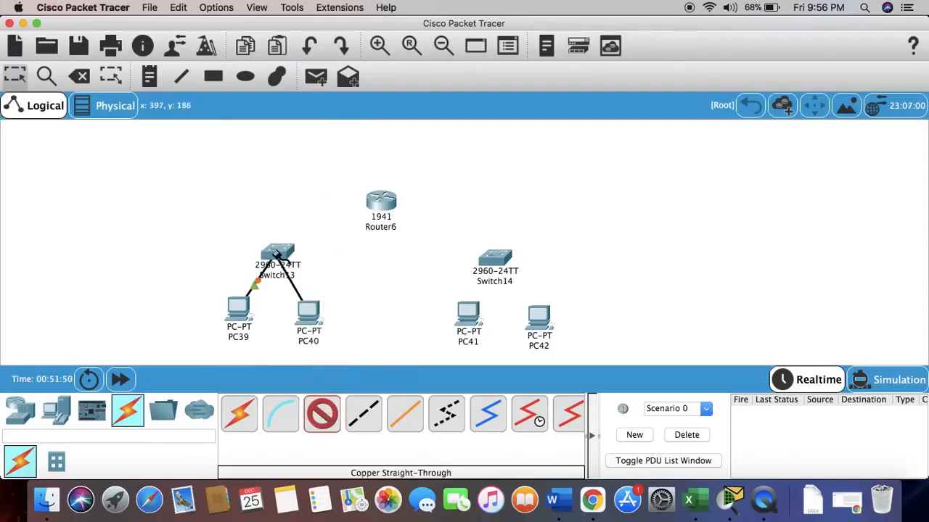
left_click(277, 253)
left_click(332, 41)
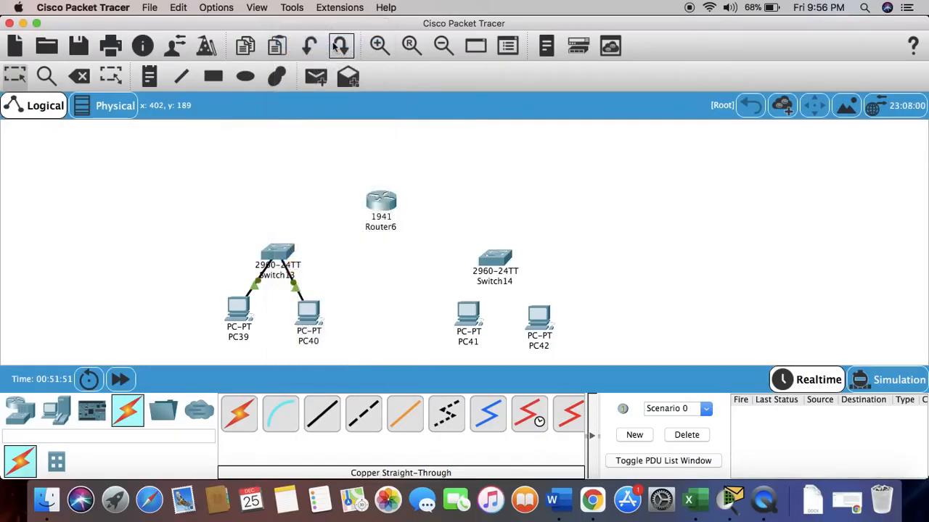
Connect PC41's FastEthernet0 to FastEthernet0/1 on Switch14 with a copper straight-through cable.
left_click(328, 419)
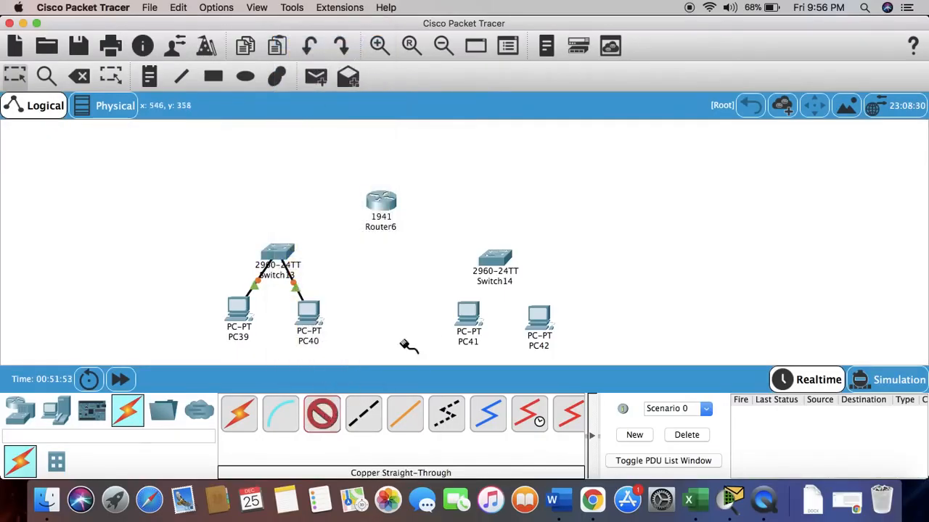
left_click(468, 319)
left_click(491, 363)
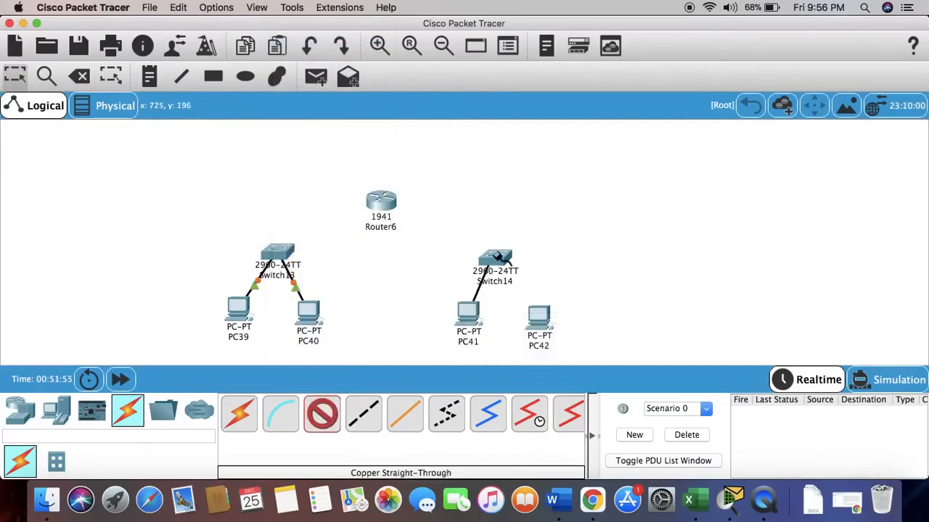
left_click(495, 259)
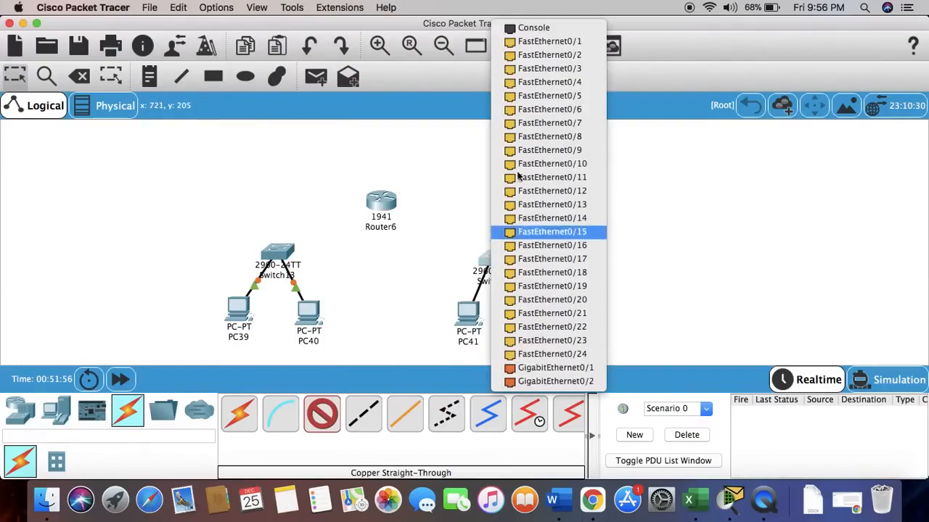
left_click(544, 40)
Connect PC42's FastEthernet0 to FastEthernet0/2 on Switch14 with a copper straight-through cable.
left_click(328, 420)
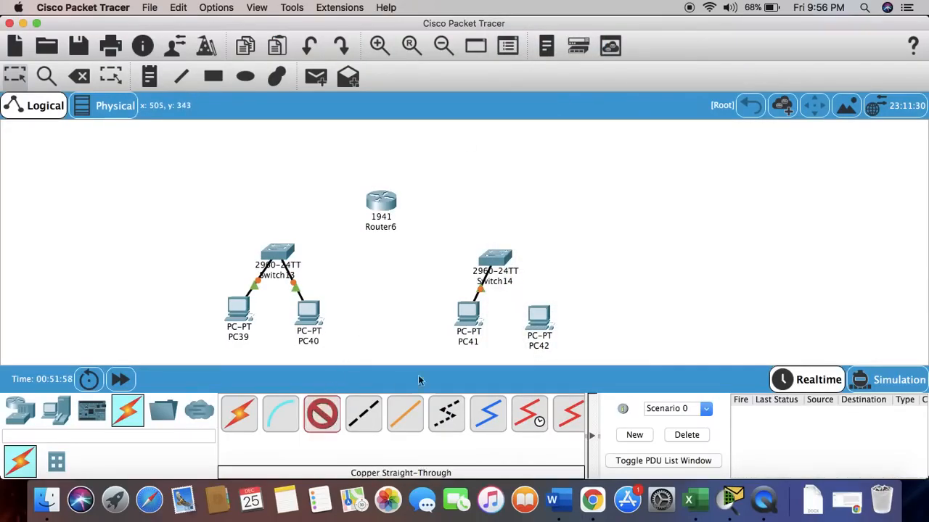
left_click(538, 317)
left_click(555, 368)
left_click(495, 261)
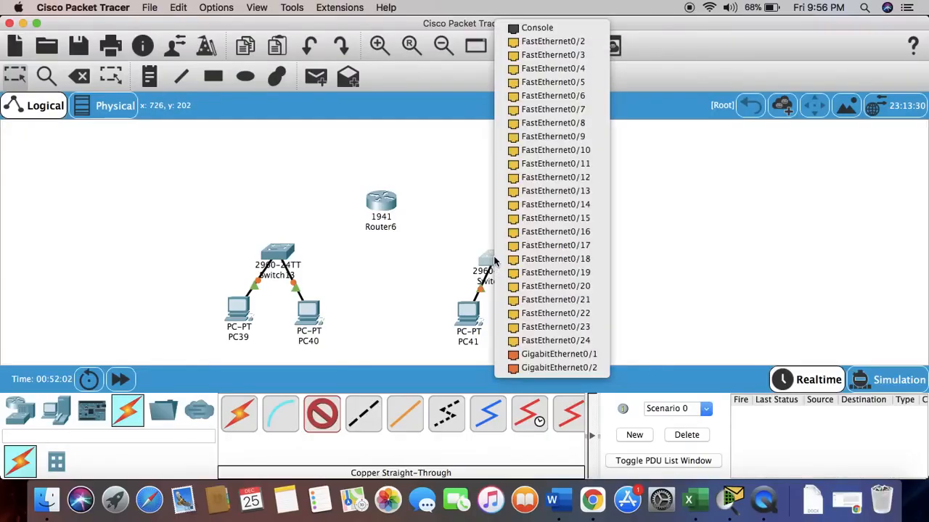
left_click(544, 41)
Link GigabitEthernet0/1 on Switch13 to the router's GigabitEthernet0/0 with a copper straight-through cable.
left_click(324, 419)
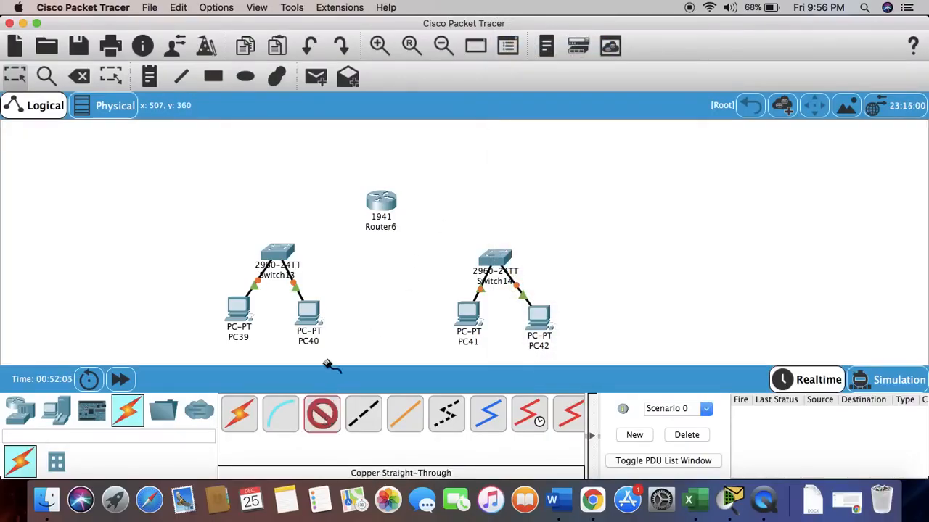
left_click(277, 252)
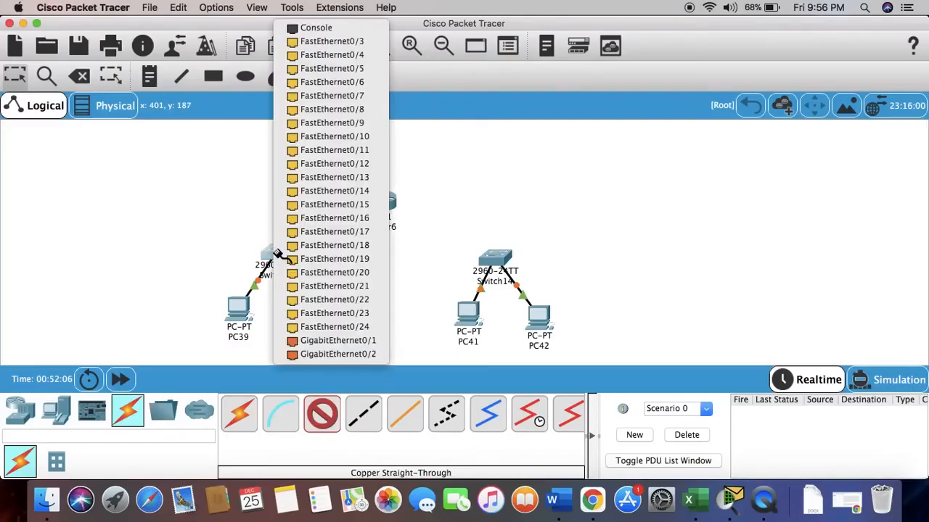
left_click(319, 341)
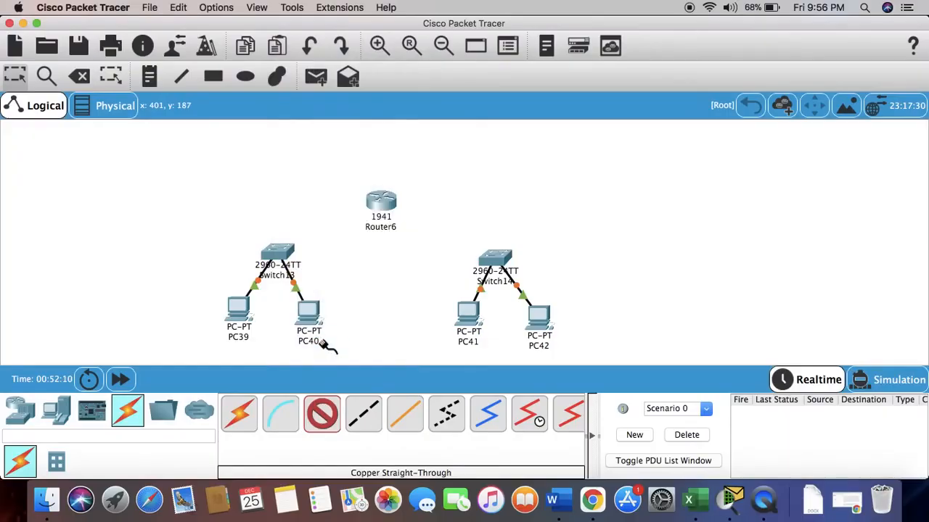
left_click(376, 207)
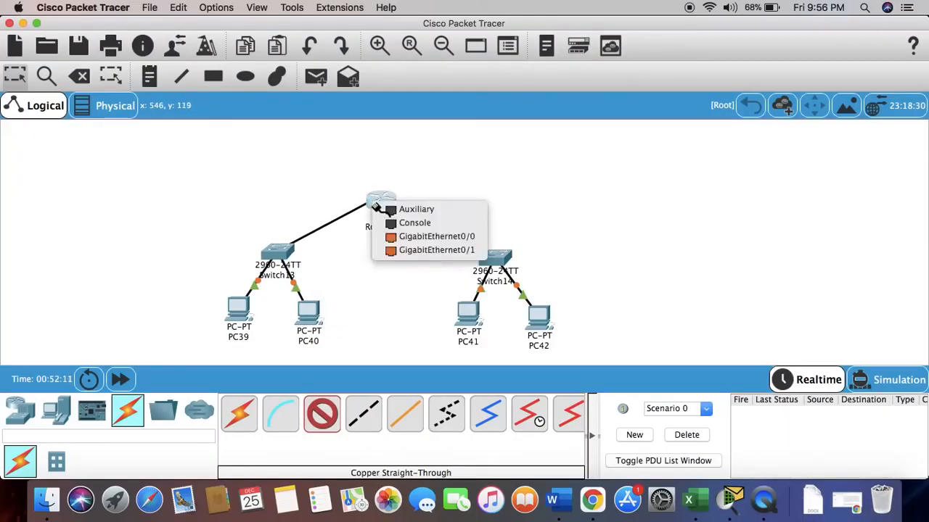
left_click(413, 237)
Link GigabitEthernet0/1 on Switch14 to the router's GigabitEthernet0/1 with a copper straight-through cable.
left_click(314, 418)
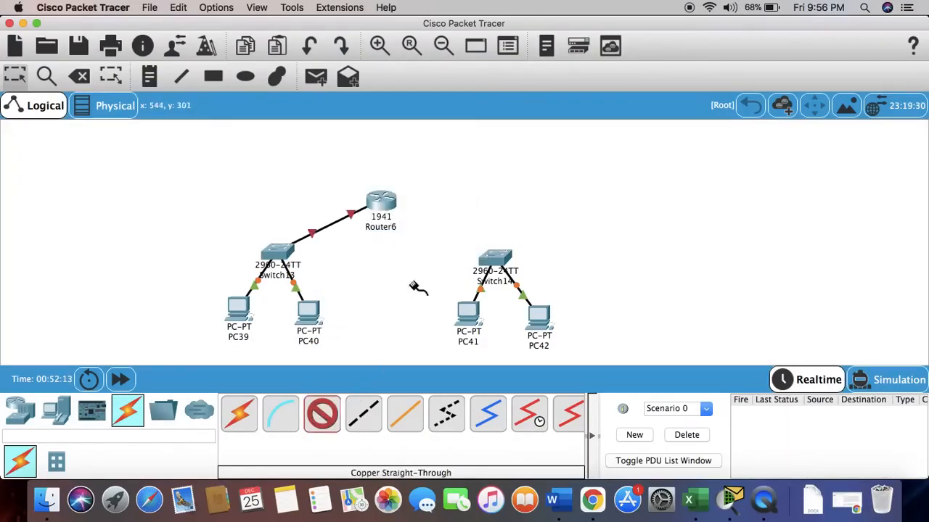
left_click(486, 251)
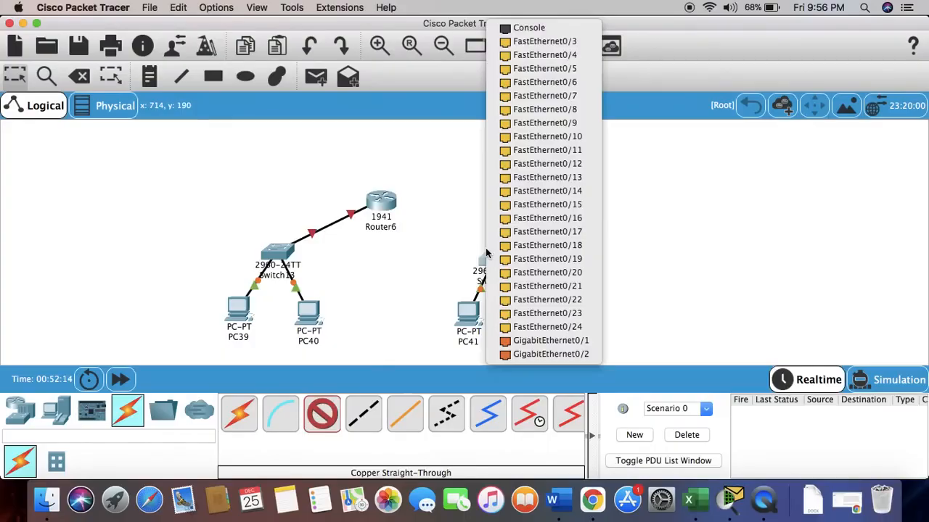
left_click(546, 341)
left_click(380, 202)
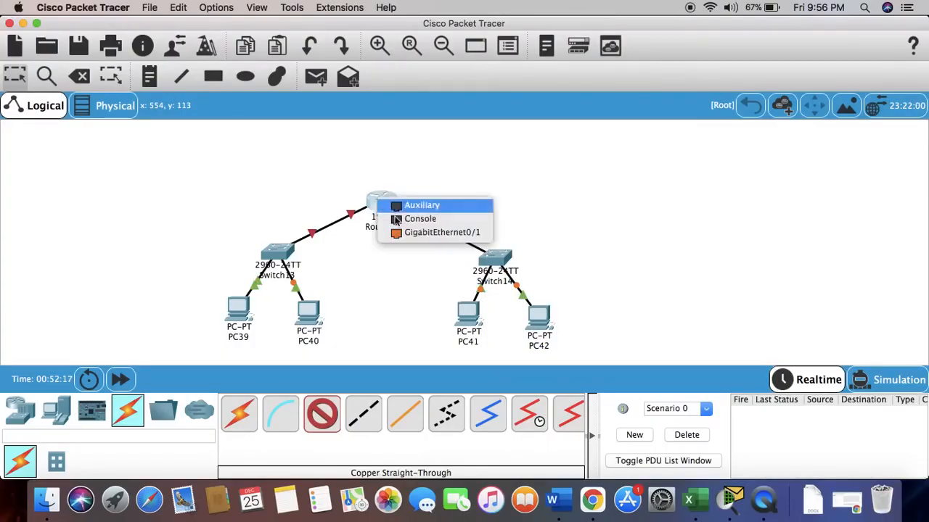
left_click(415, 233)
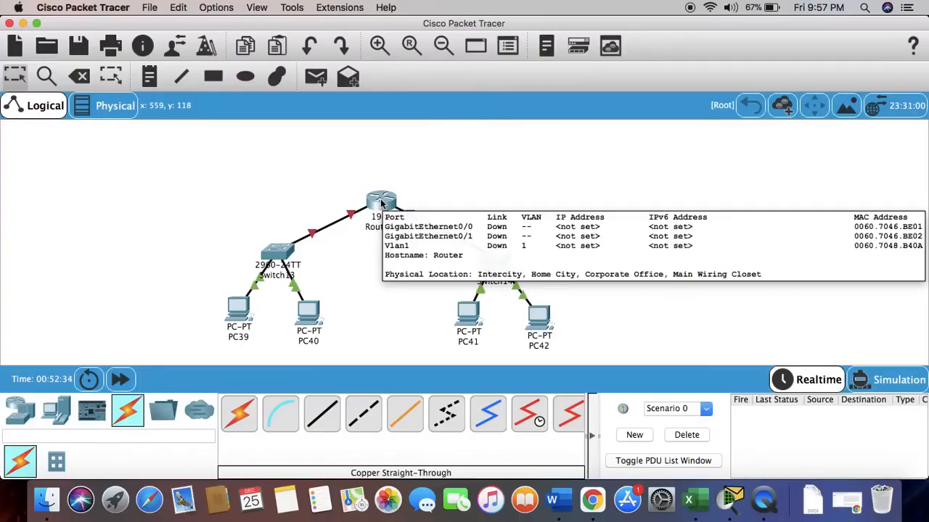
Open the router's command line and answer no to the initial configuration dialog.
left_click(381, 203)
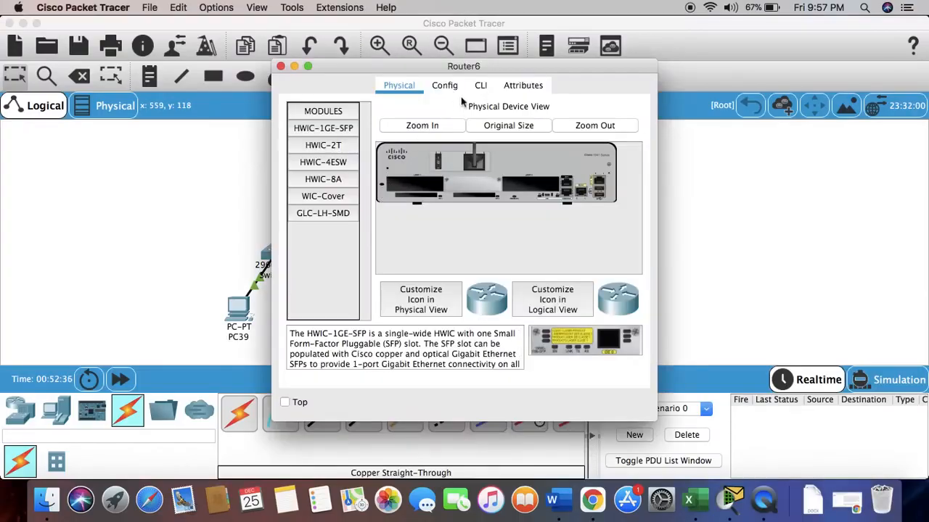
left_click(479, 87)
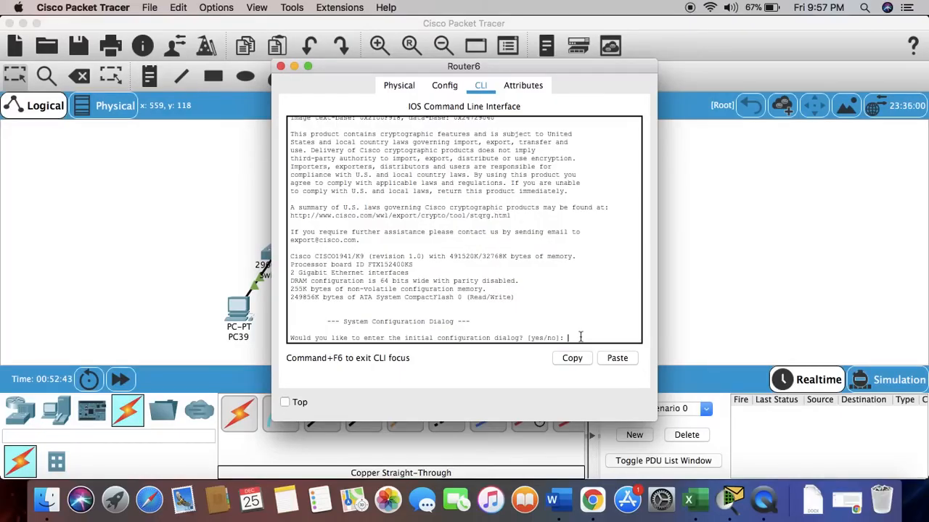
type("no")
key("Return")
key("Return")
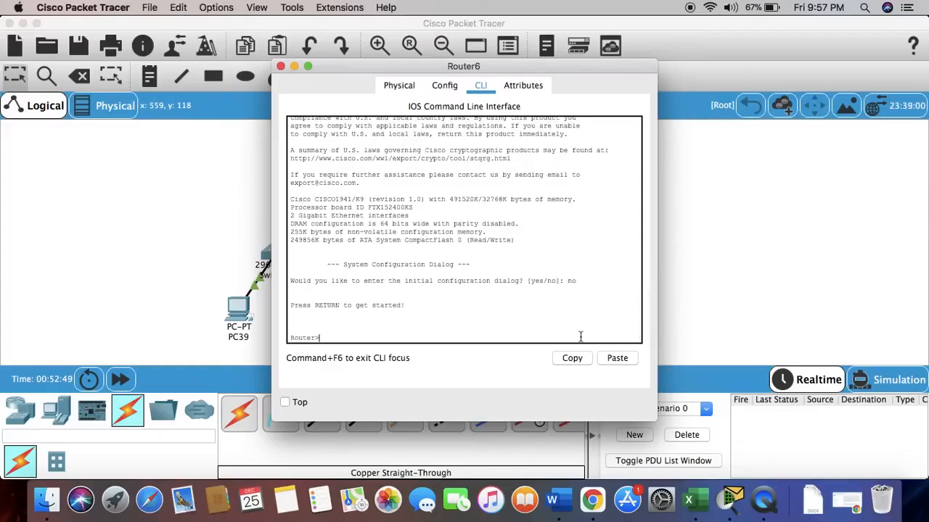
Enter the router's global configuration mode by running enable and configure terminal.
type("enable")
key("Return")
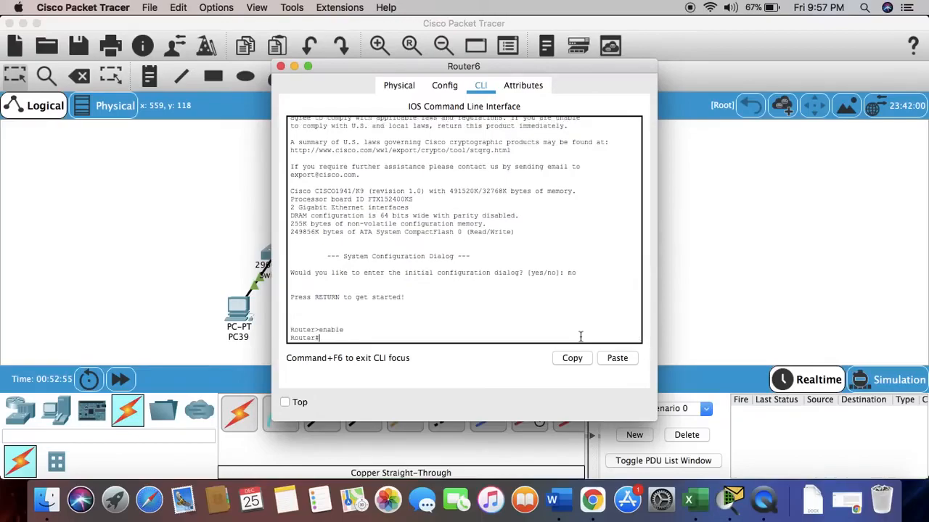
type("configure terminal")
key("Return")
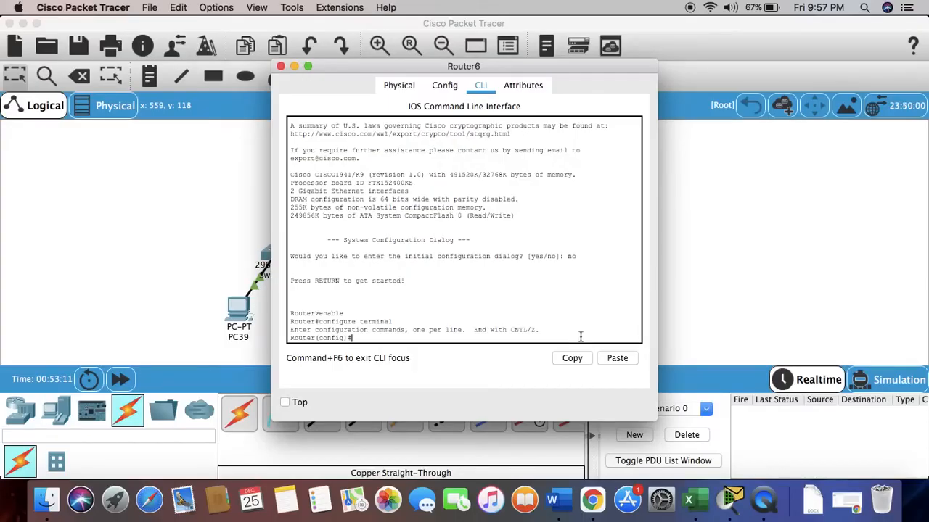
Enter interface g0/0 on the router and assign it IP address 192.168.1.1 with subnet mask 255.255.255.0.
type("interface")
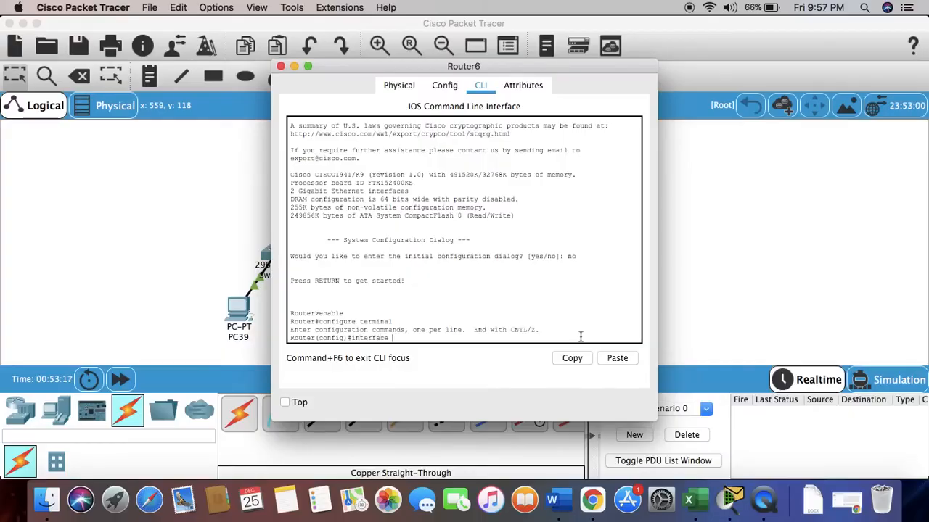
type(" g0/0")
key("Return")
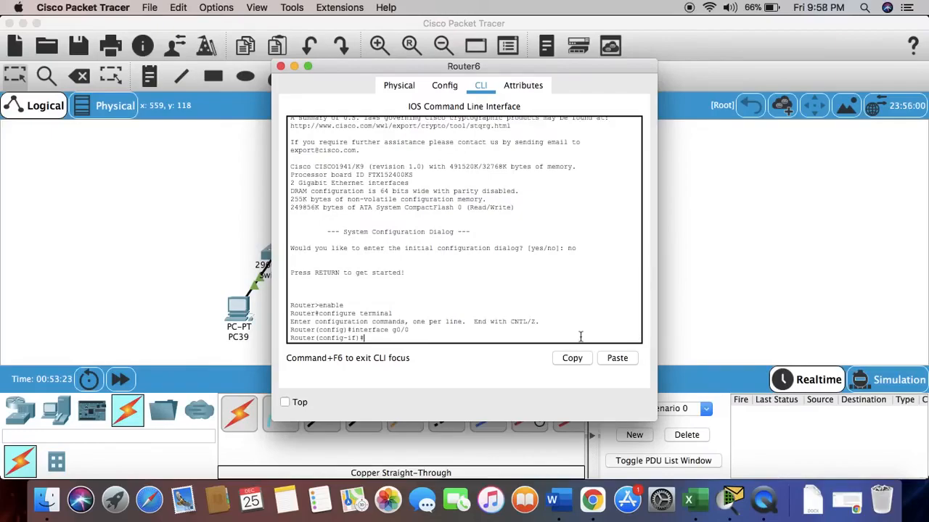
type("ip address 192.168.1.1")
type("2")
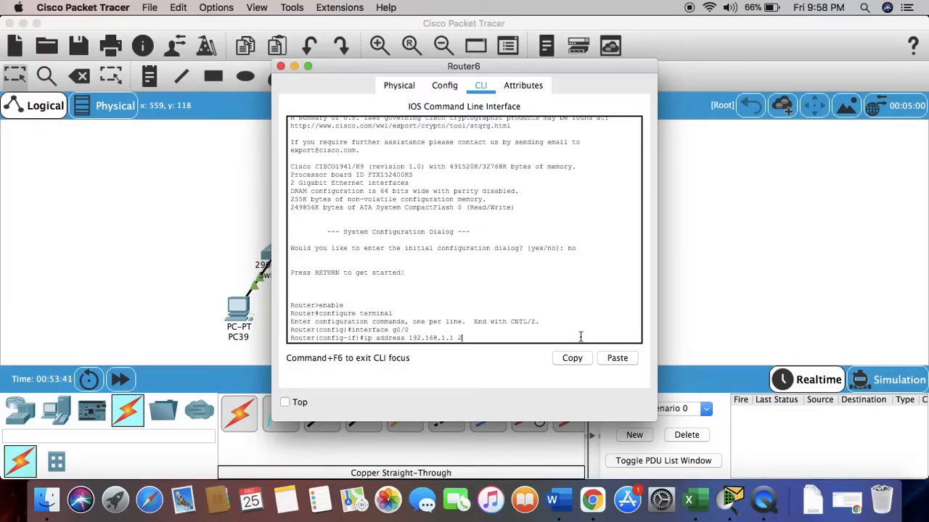
type("55.255.255.0")
key("Return")
Enable the router's g0/0 interface with no shutdown and return to the interface configuration prompt.
type("nfig-if)#no shutdo")
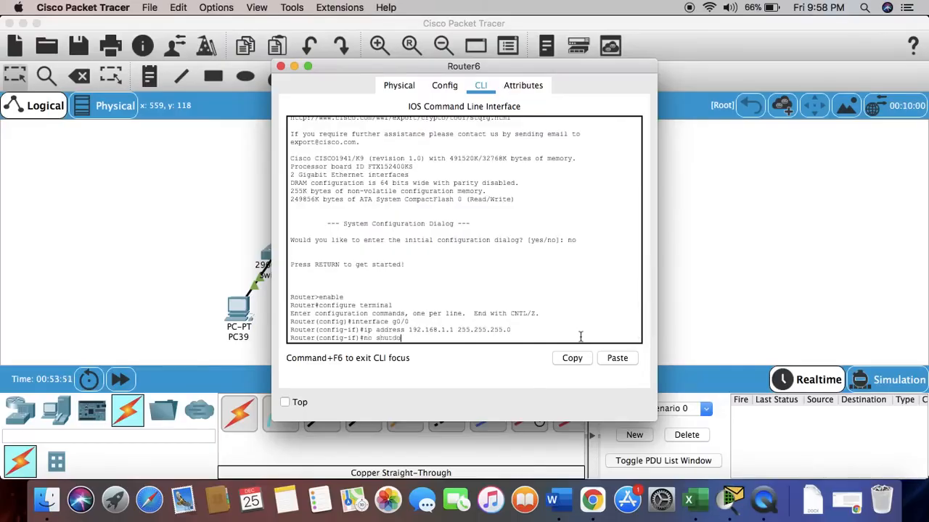
type("wn")
key("Return")
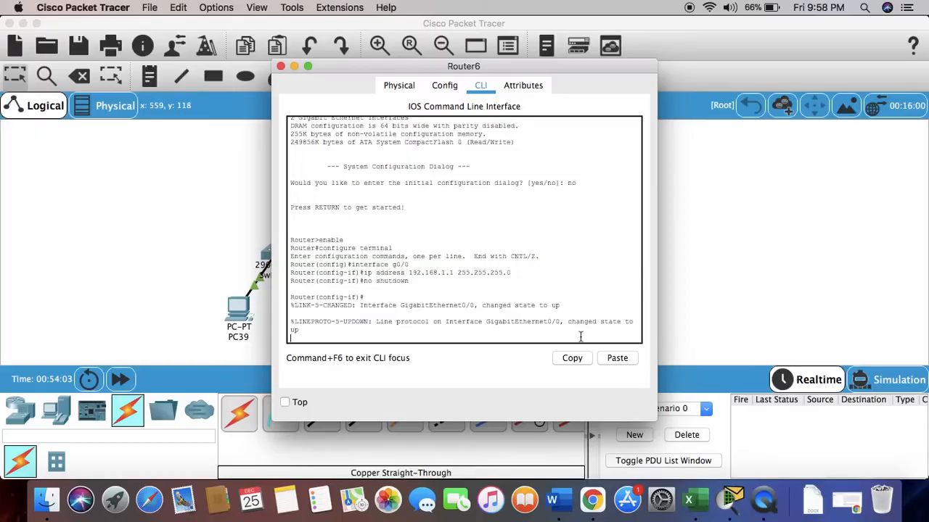
key("Return")
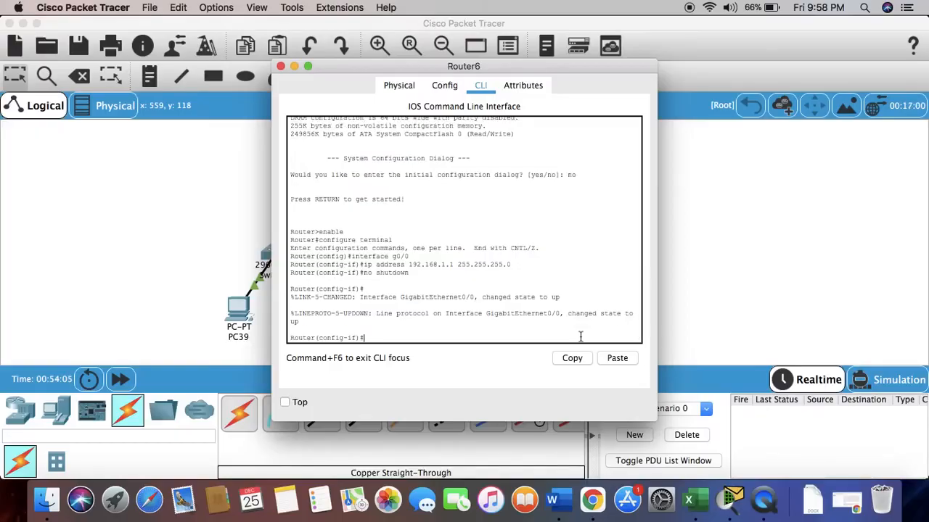
Exit the g0/0 configuration and enter configuration mode for interface g0/1.
type("exit")
key("Return")
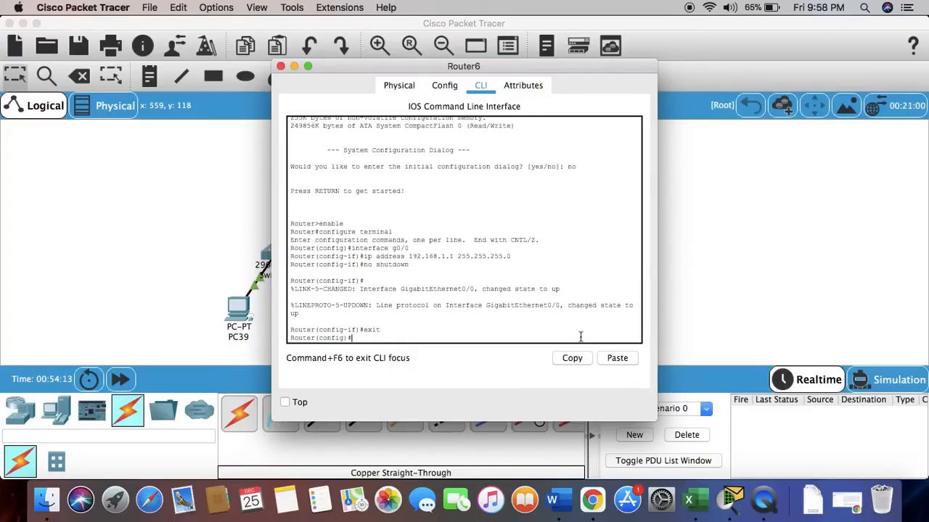
type("interface g0/1")
key("Return")
Assign interface g0/1 the IP address 192.168.2.1 with subnet mask 255.255.255.0.
type("ig-if)#i")
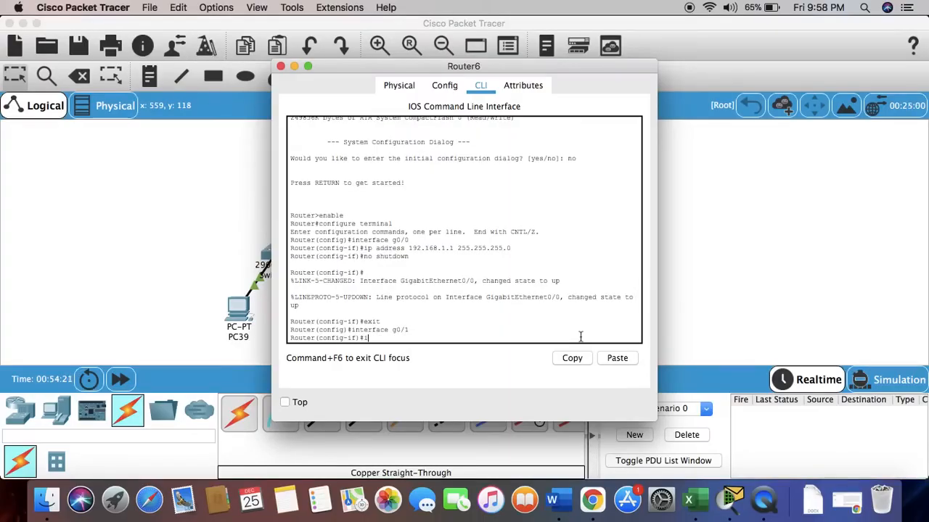
type("p address 192.168.2.1 255.25")
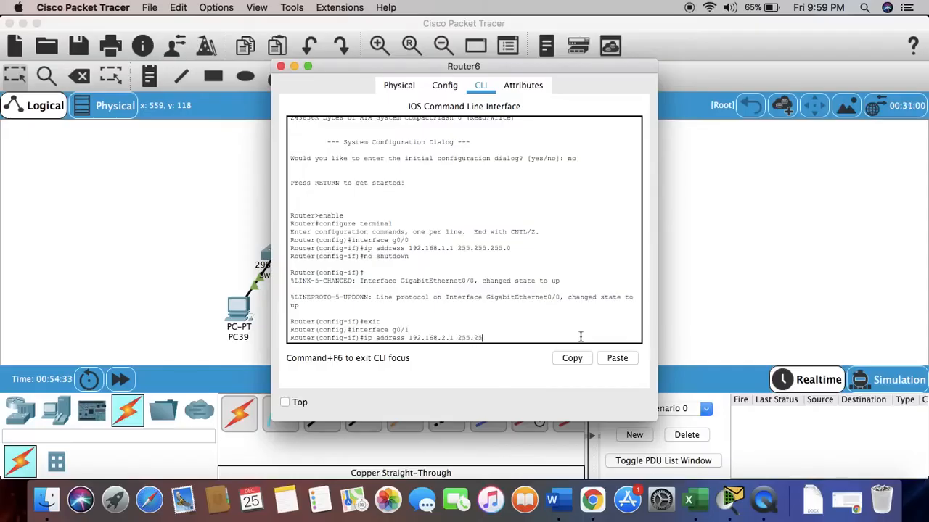
type("5.255.0")
key("Return")
Enable interface g0/1 with no shutdown and close the router's window.
type("no shutdo")
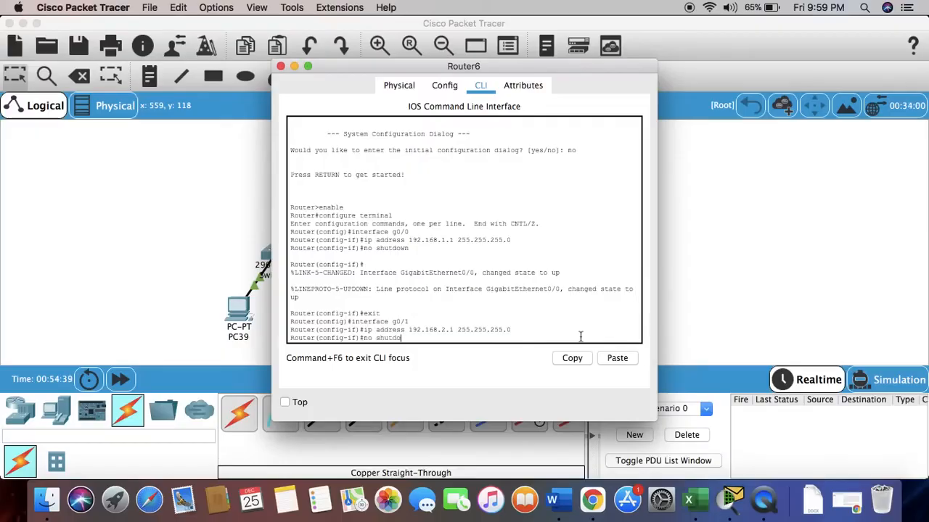
type("wn")
key("Return")
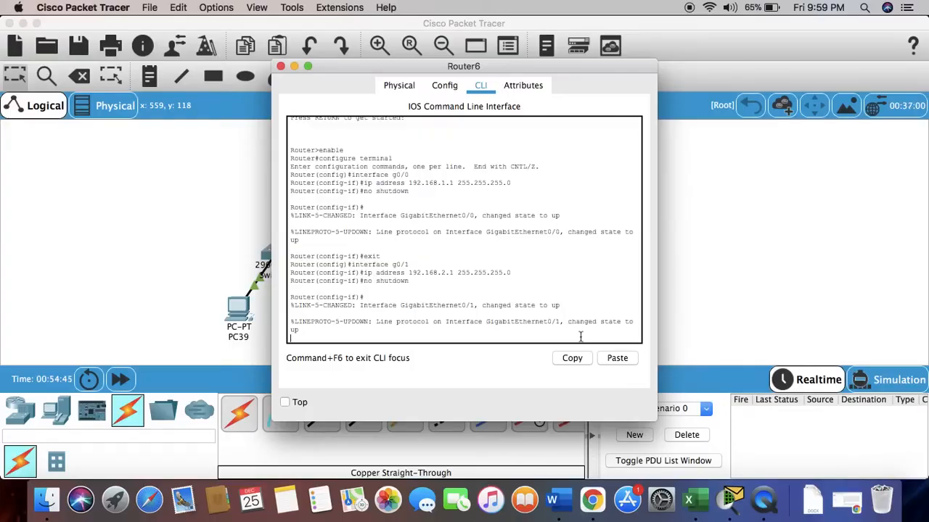
left_click(281, 67)
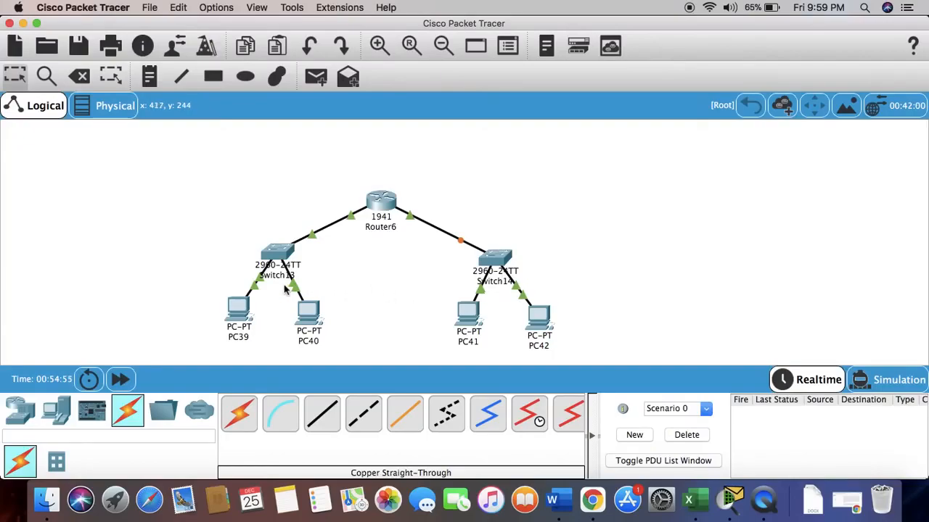
Open PC39's IP configuration and set the static address 192.168.1.10 with subnet mask 255.255.255.0.
left_click(238, 314)
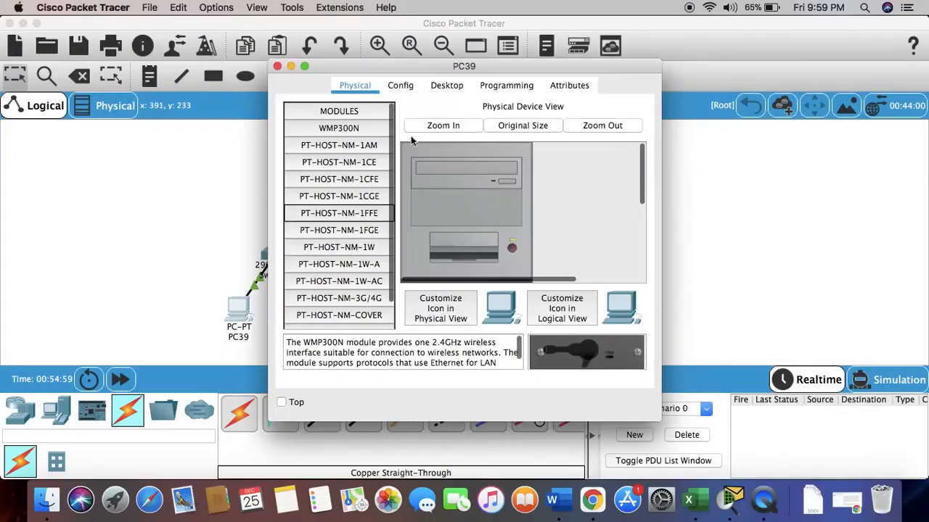
left_click(445, 87)
left_click(344, 138)
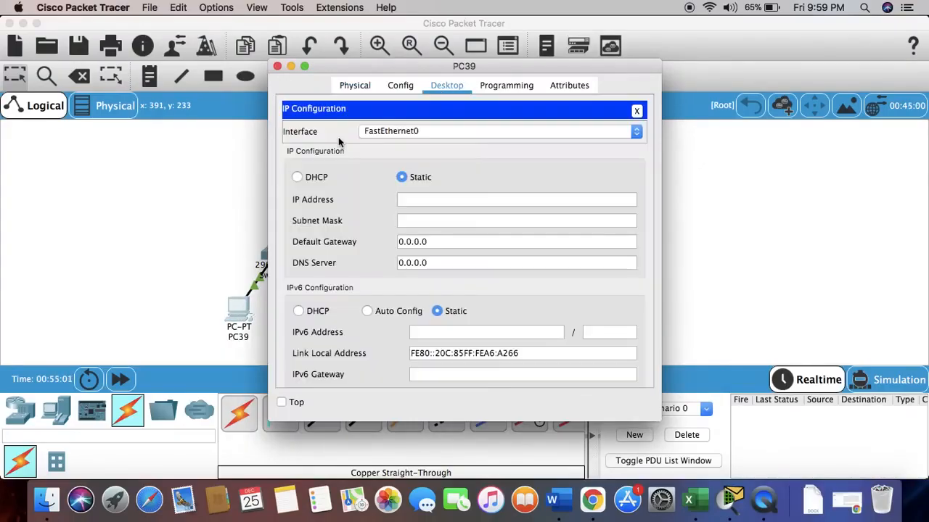
left_click(421, 200)
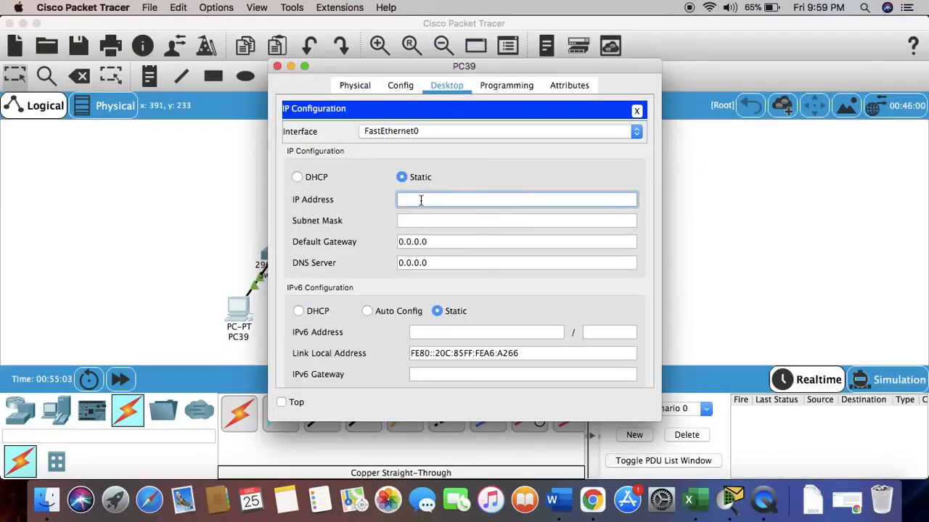
type("192.168.1.10")
left_click(425, 220)
Set PC39's default gateway to 192.168.1.1 and close its window.
left_click(442, 242)
key("BackSpace")
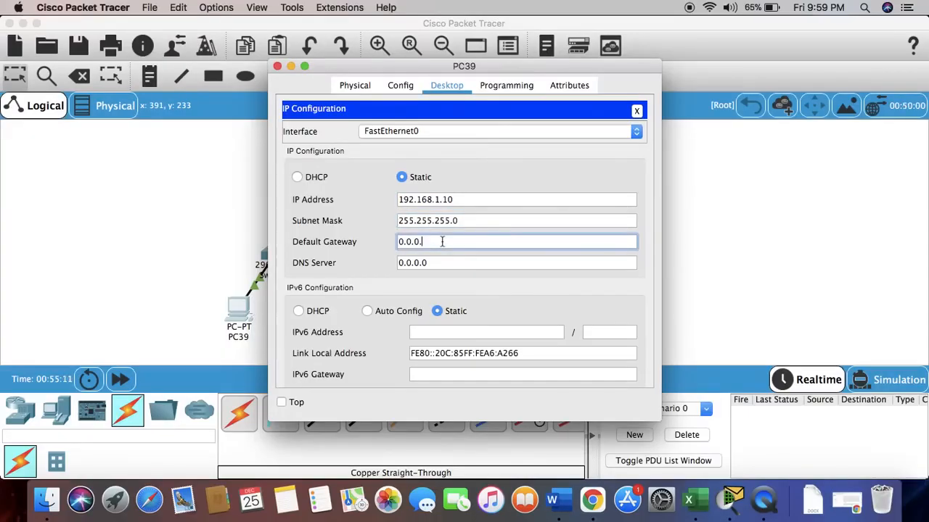
key("BackSpace")
key("BackSpace")
key("BackSpace")
key("BackSpace")
type("92.168")
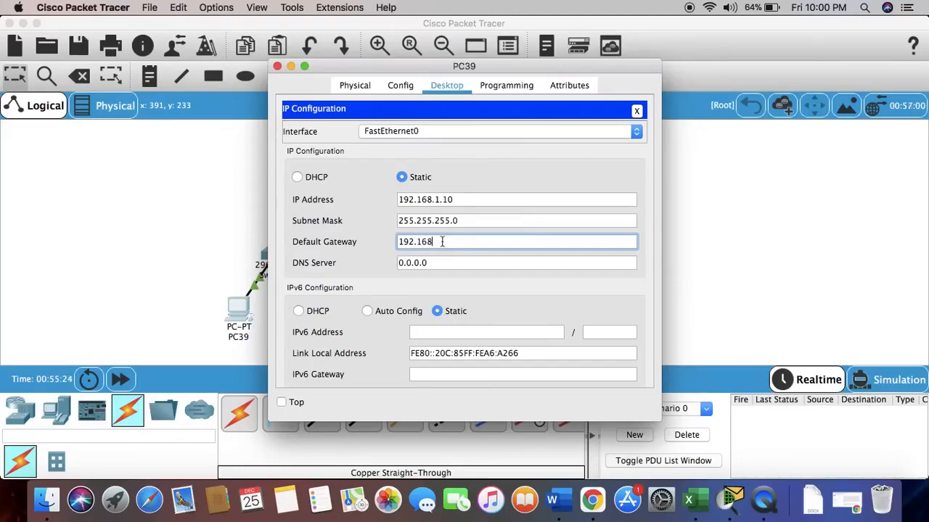
type(".1.1")
left_click(277, 66)
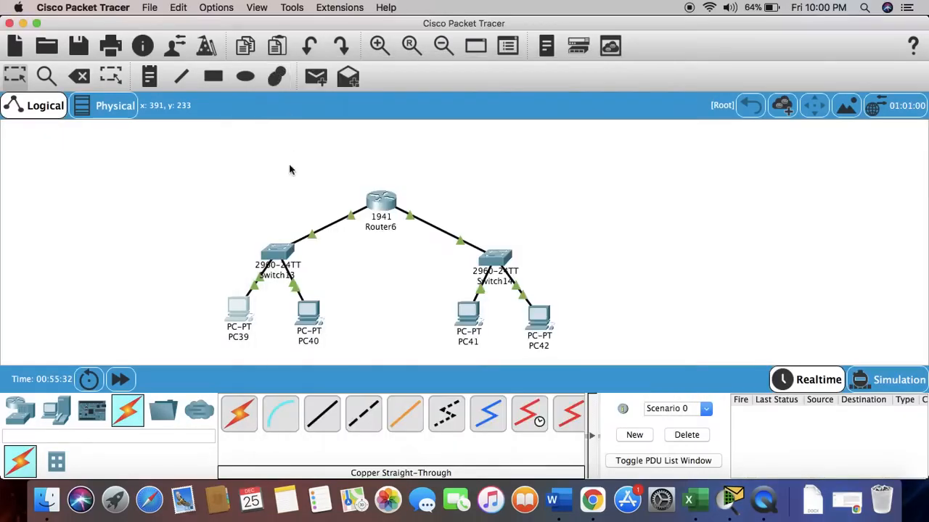
Open PC40's IP configuration and set the static address 192.168.1.11 with subnet mask 255.255.255.0.
left_click(308, 325)
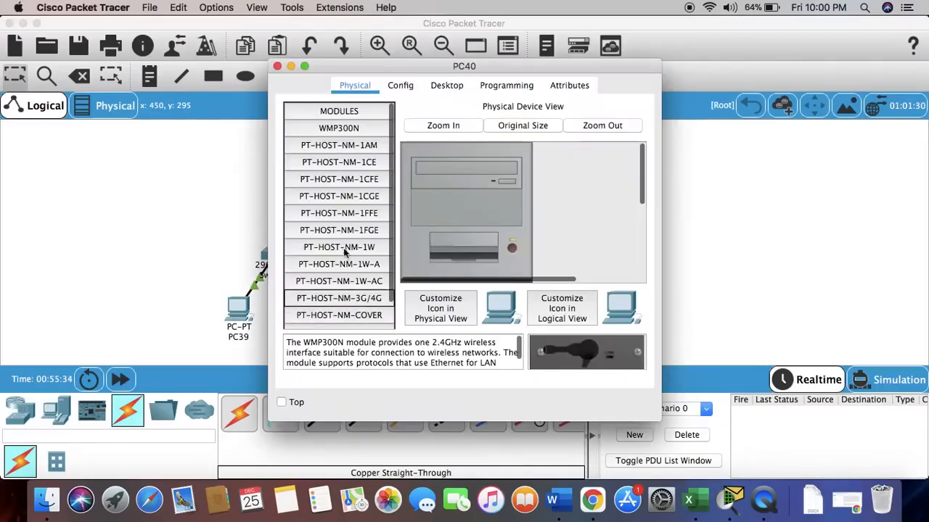
left_click(447, 86)
left_click(353, 148)
left_click(420, 199)
type("192.1")
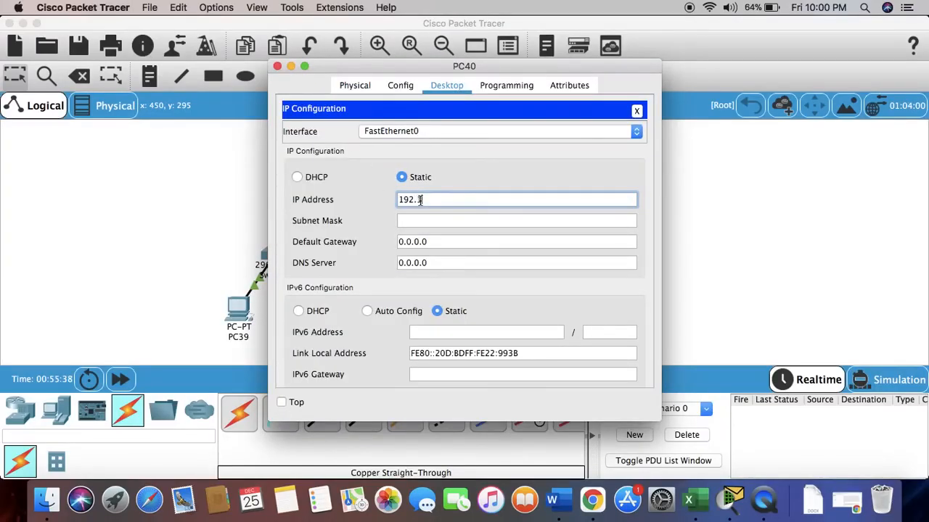
type("68.1.11")
left_click(431, 220)
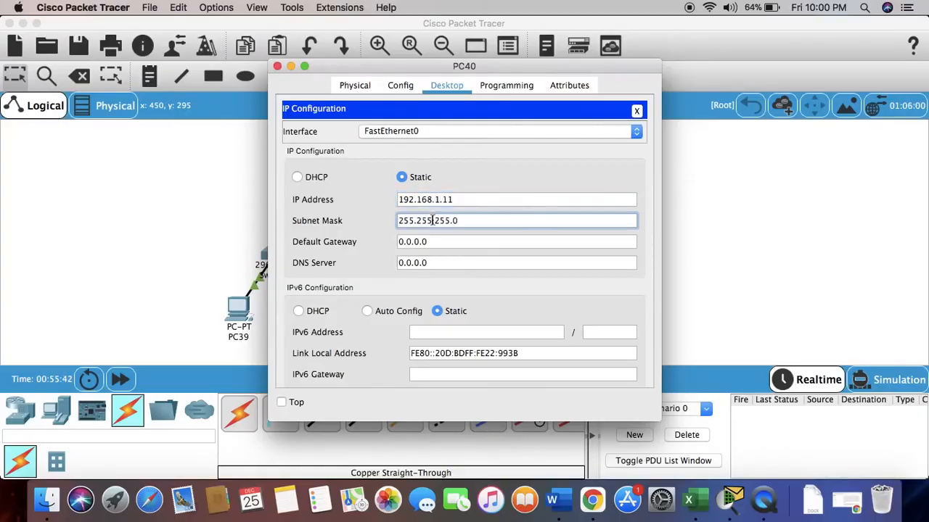
Set PC40's default gateway to 192.168.1.1 and close its window.
left_click(444, 247)
key("BackSpace")
key("BackSpace")
key("BackSpace")
key("BackSpace")
key("BackSpace")
key("BackSpace")
key("BackSpace")
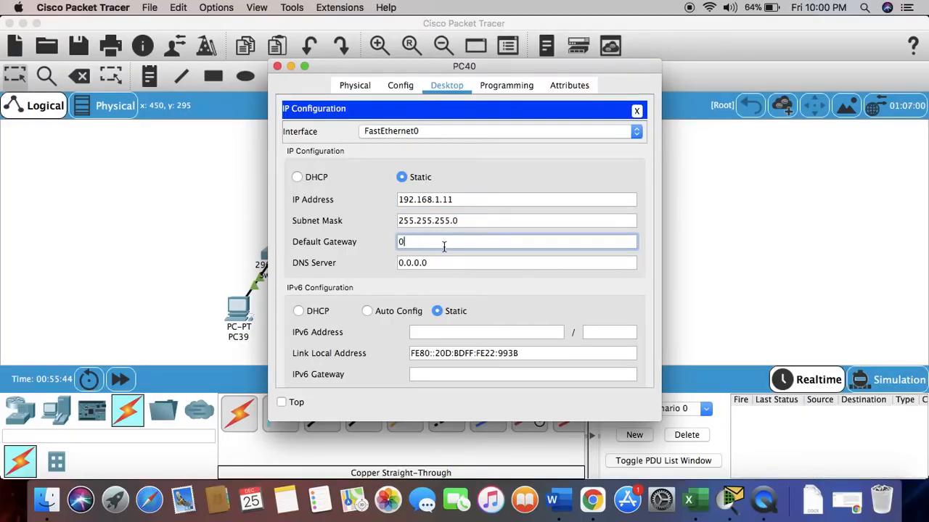
type("192.168.1.1")
left_click(277, 66)
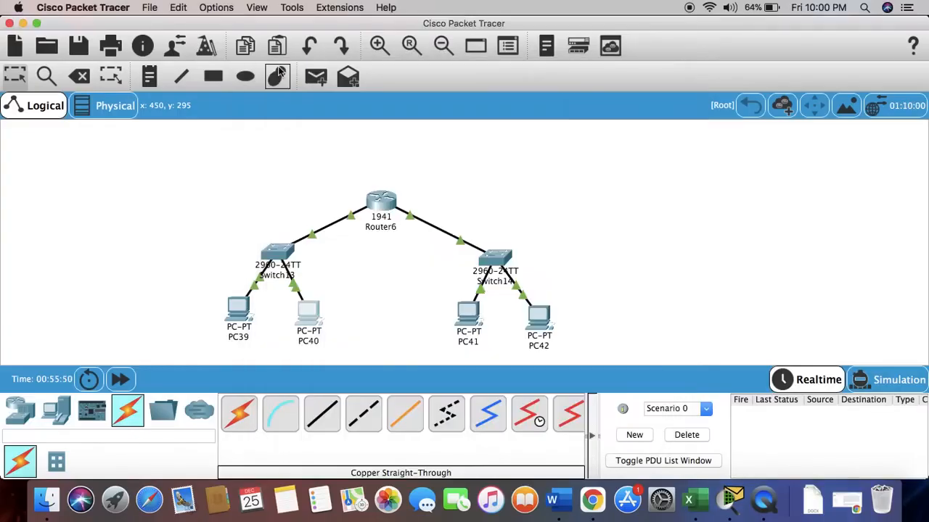
Open PC41's IP configuration and set the static address 192.168.2.10 with subnet mask 255.255.255.0.
left_click(468, 312)
left_click(444, 90)
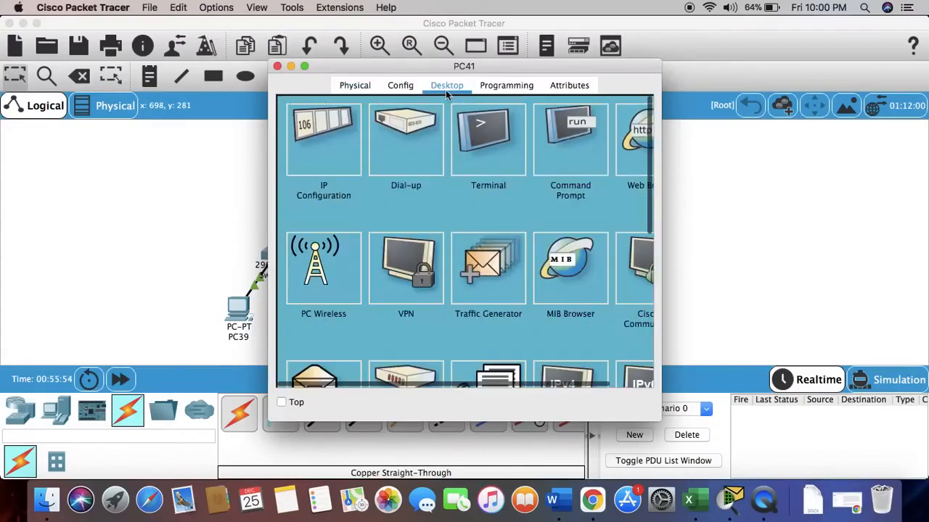
left_click(337, 134)
left_click(431, 198)
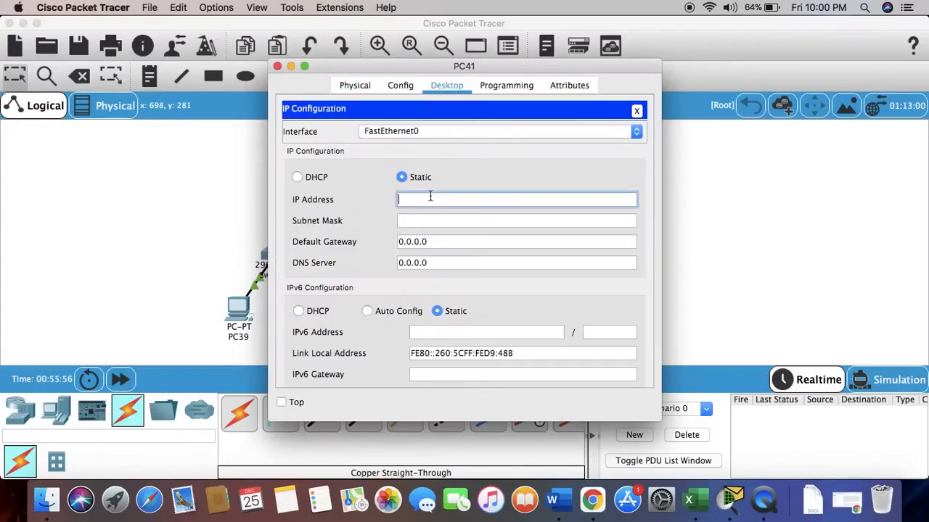
type("192.168.2.10")
left_click(433, 225)
Set PC41's default gateway to the router's address on the 192.168.2 network and close its window.
left_click(456, 242)
key("BackSpace")
key("BackSpace")
key("BackSpace")
key("BackSpace")
key("BackSpace")
key("BackSpace")
key("BackSpace")
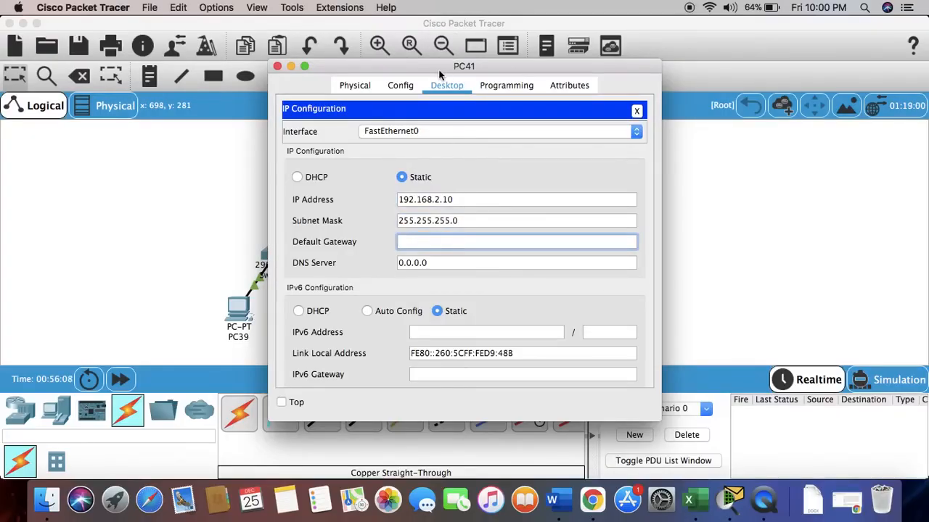
left_click_drag(438, 71, 735, 90)
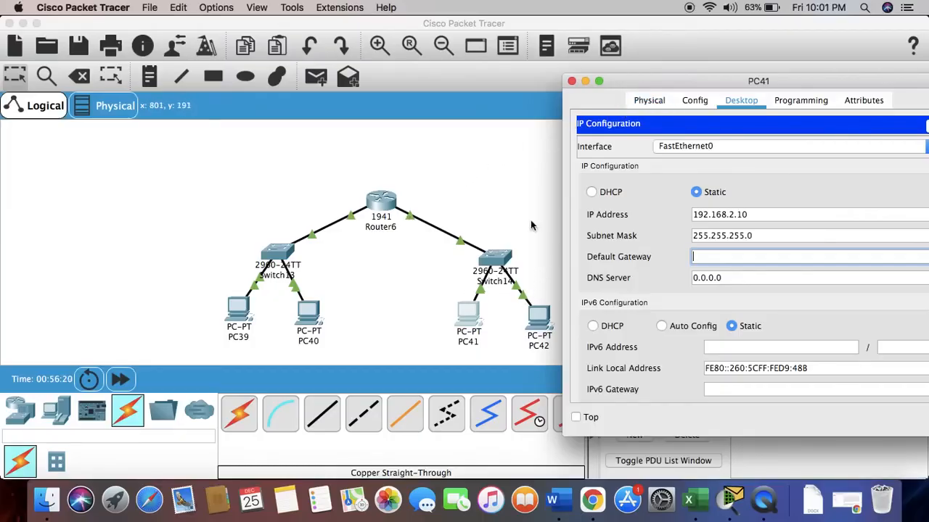
left_click_drag(671, 87, 465, 52)
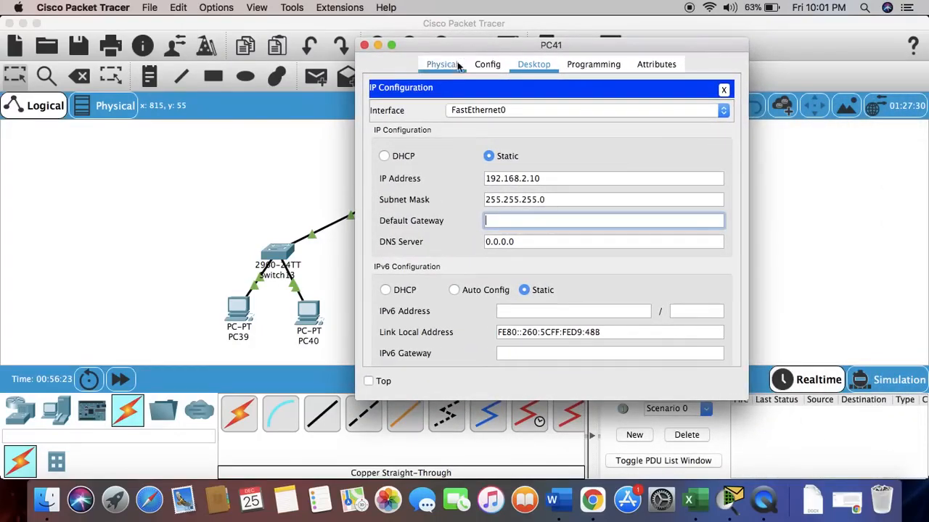
left_click(516, 215)
type("192.168.2.1")
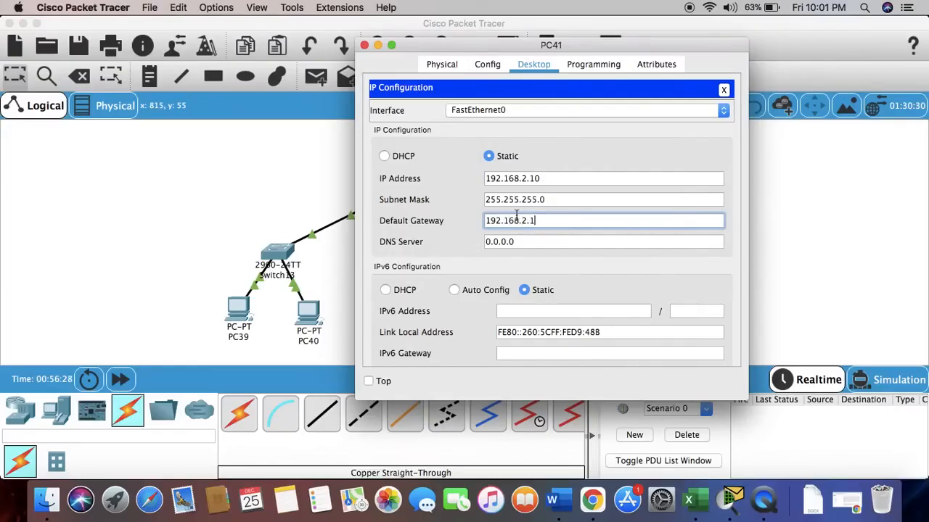
left_click(364, 46)
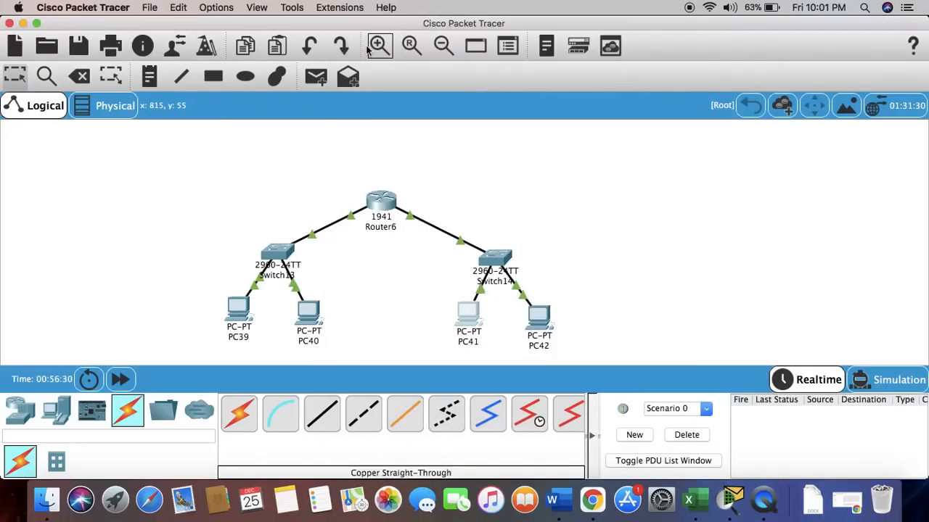
Open PC42's IP configuration and set the static address 192.168.2.11 with subnet mask 255.255.255.0.
left_click(538, 316)
left_click(446, 85)
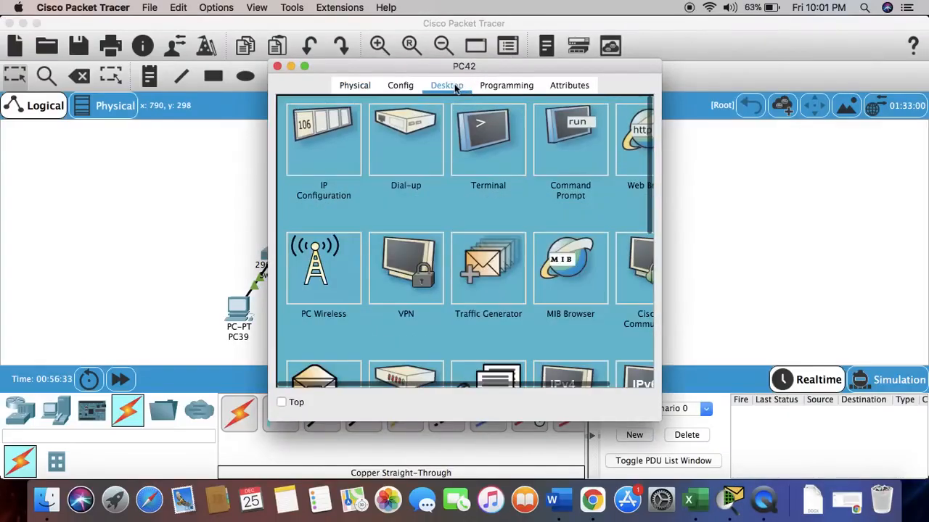
left_click(341, 142)
left_click(425, 201)
type("192.168")
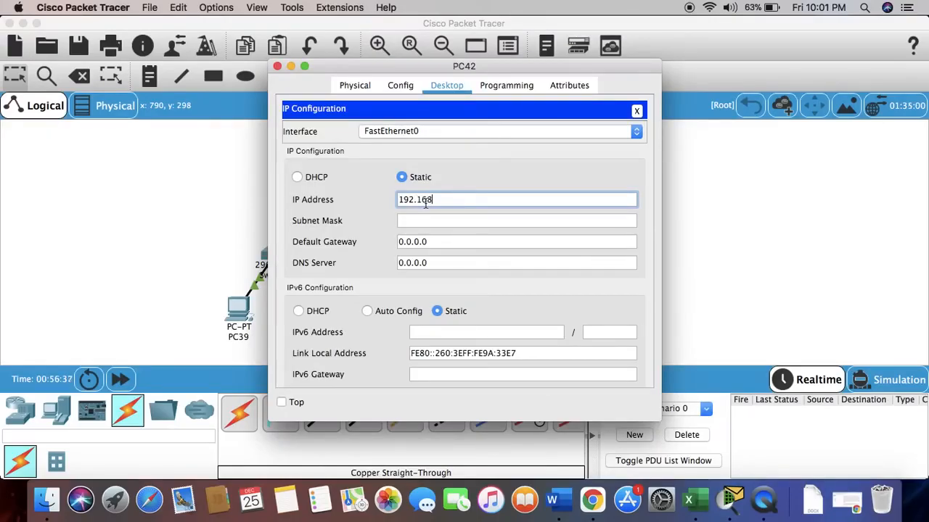
type(".2.11")
left_click(431, 222)
Set PC42's default gateway to 192.168.2.1 and close its window.
left_click(431, 240)
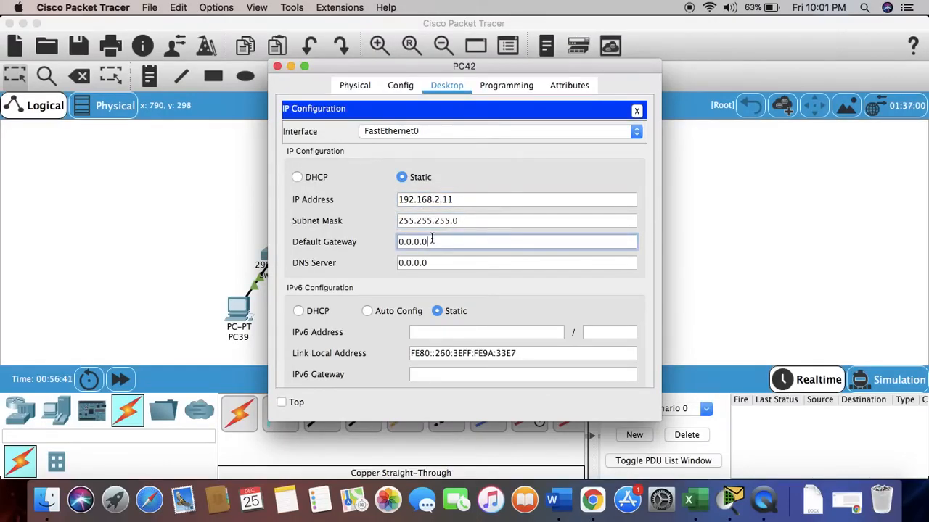
key("BackSpace")
key("BackSpace")
key("BackSpace")
key("BackSpace")
key("BackSpace")
key("BackSpace")
type("192.168.2.1")
left_click(278, 66)
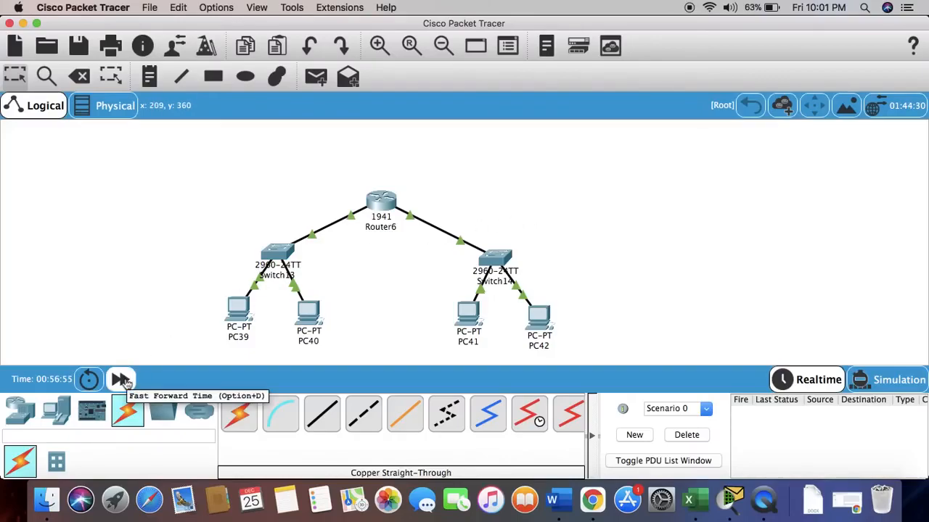
Fast-forward the network time and send a simple PDU from PC39 to Router6.
left_click(121, 379)
left_click(122, 379)
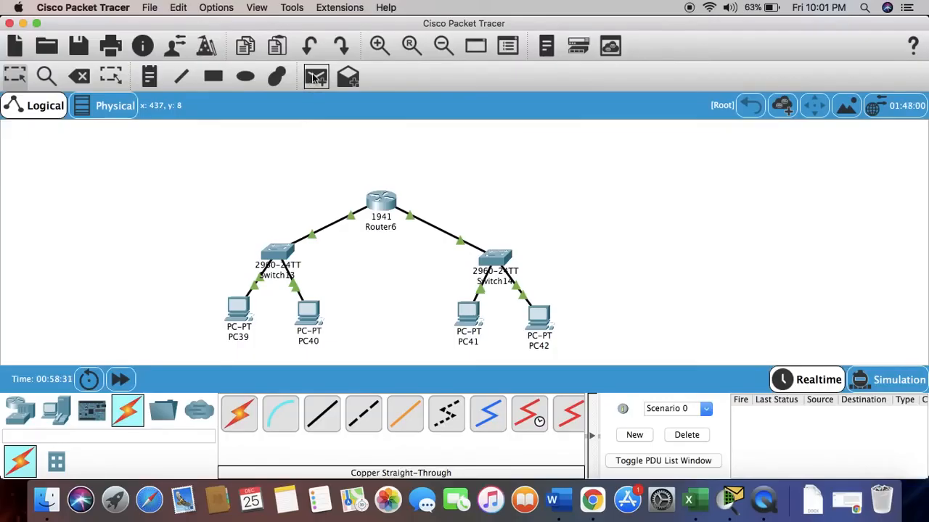
left_click(314, 79)
left_click(317, 81)
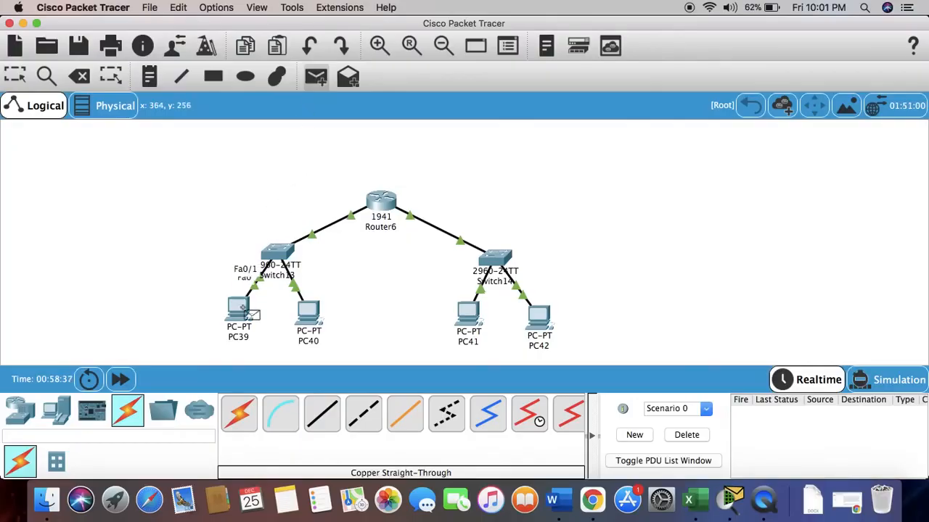
left_click(242, 312)
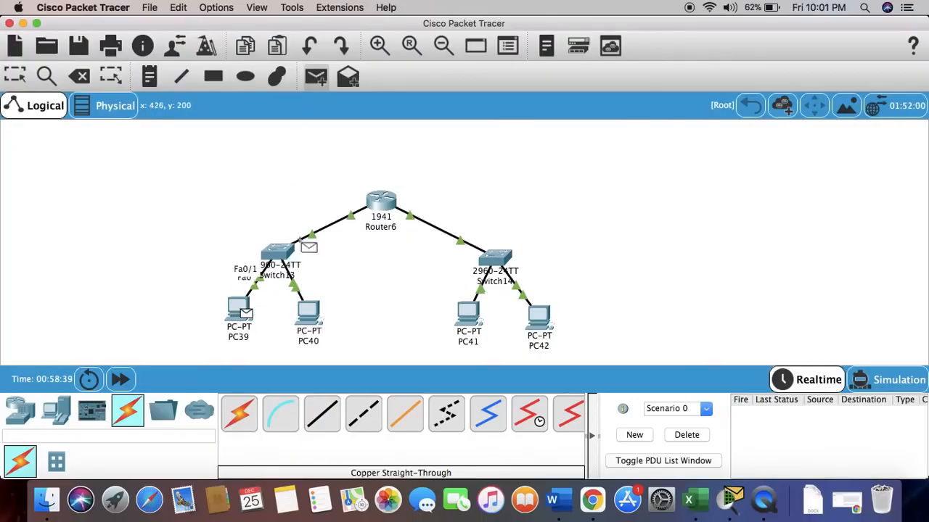
left_click(378, 206)
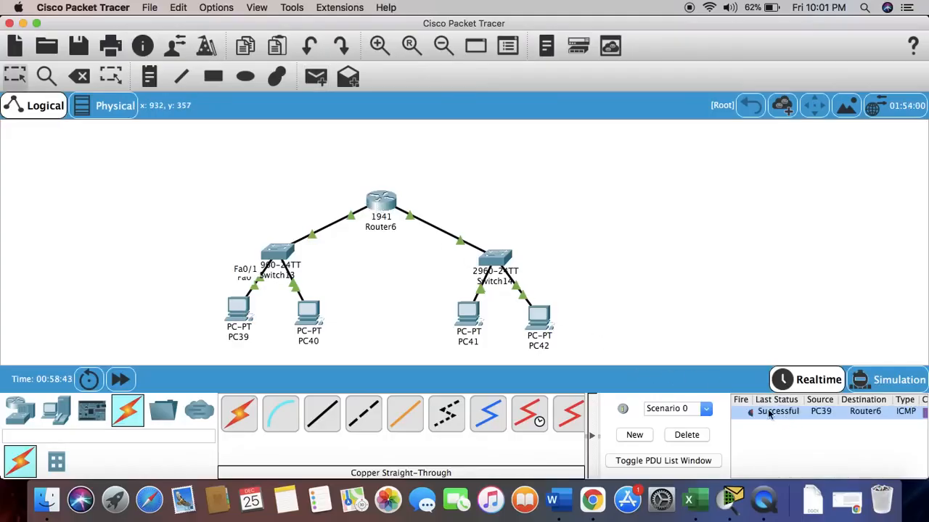
Send a simple PDU from PC41 to Router6 to test the second network's gateway.
left_click(319, 81)
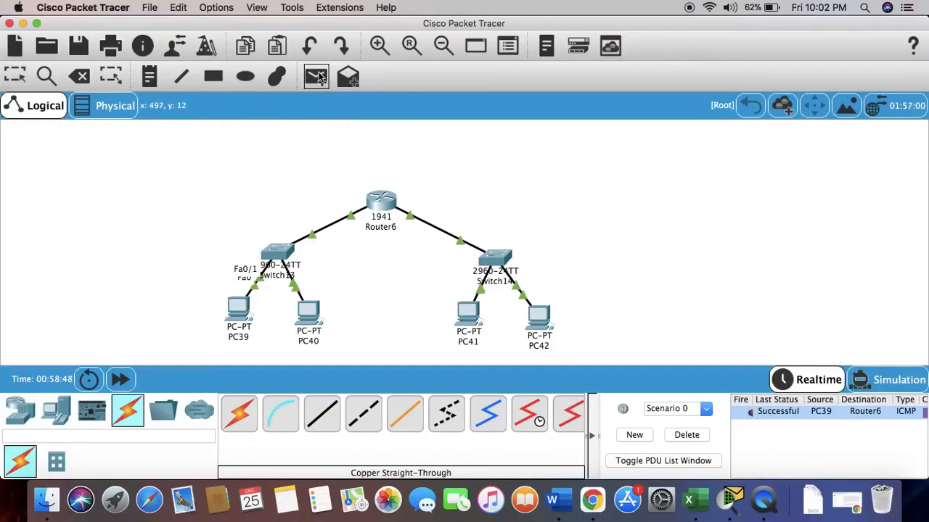
left_click(468, 319)
left_click(385, 201)
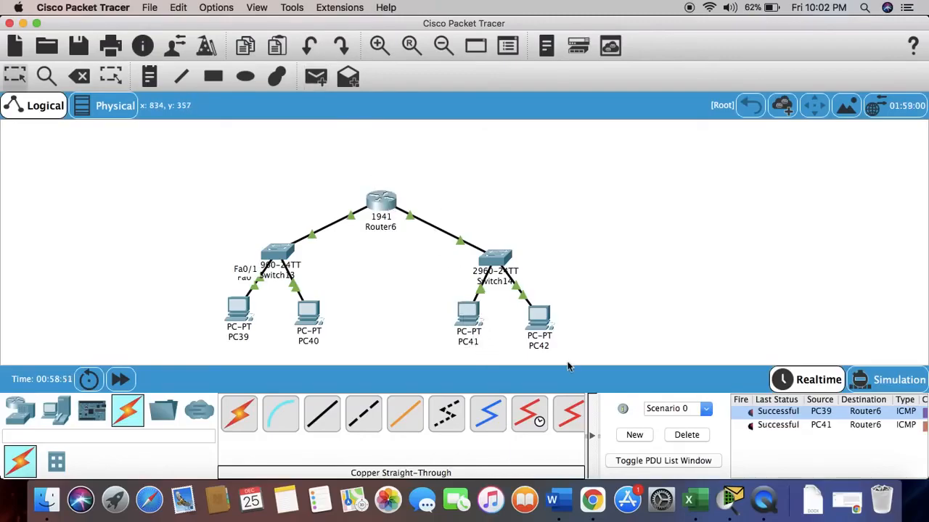
Fast-forward the network time again and send a simple PDU from PC39 to PC41 across the router.
left_click(120, 378)
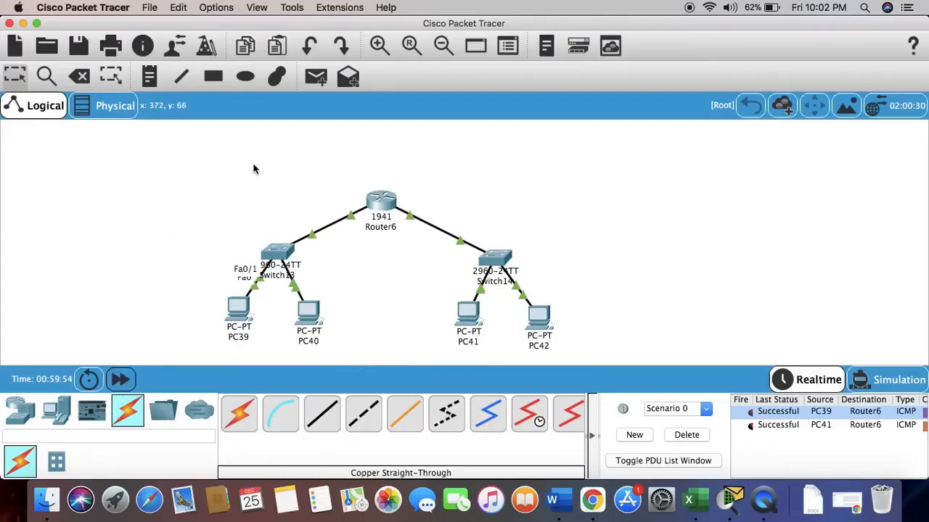
left_click(316, 77)
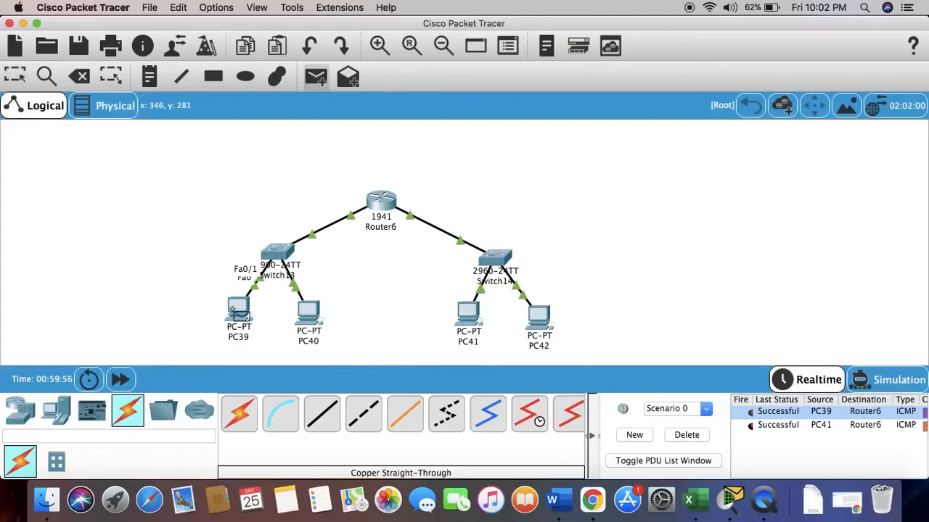
mouse_move(238, 312)
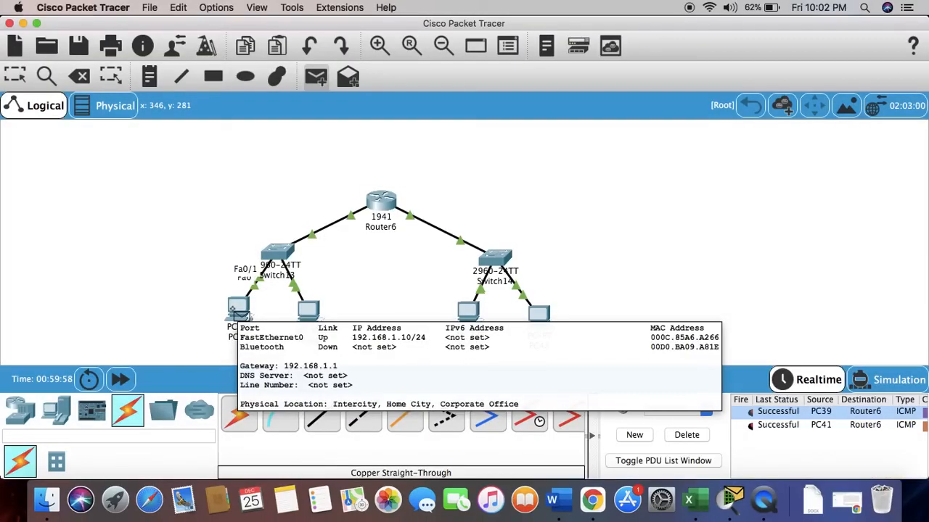
left_click(240, 311)
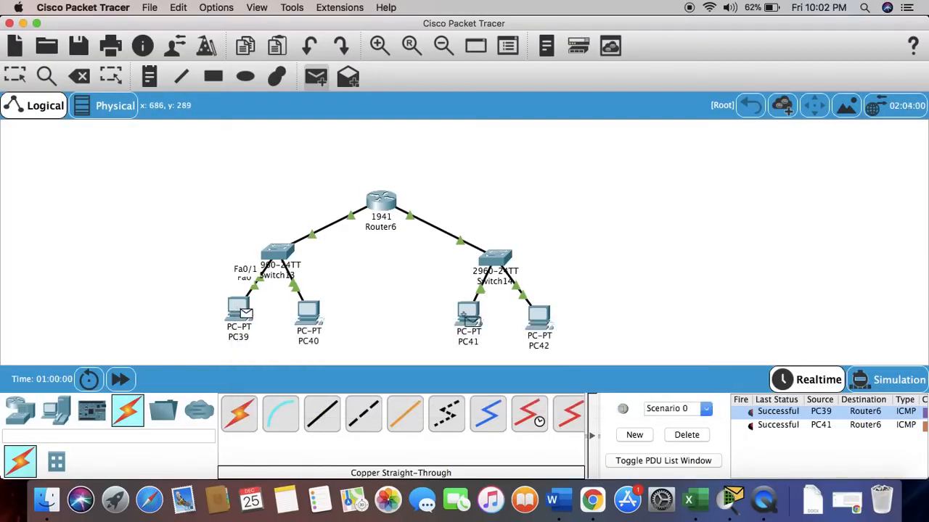
left_click(468, 316)
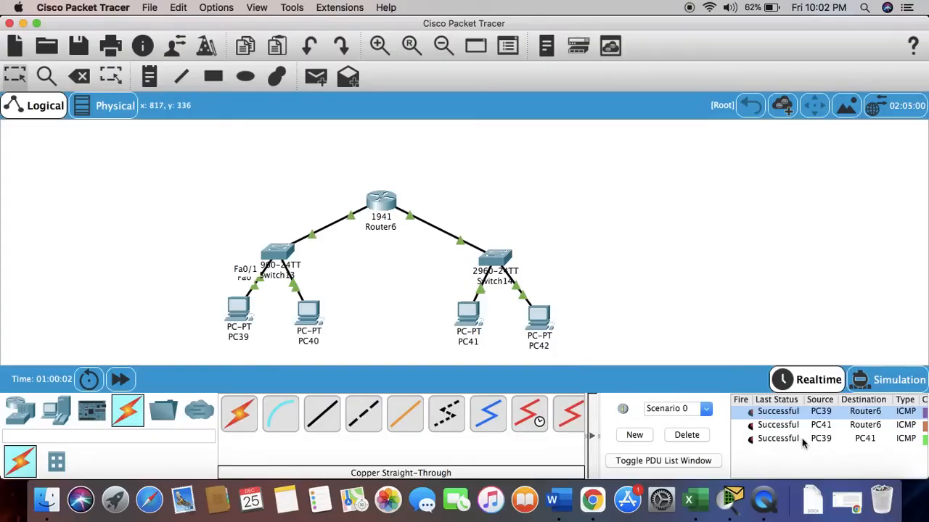